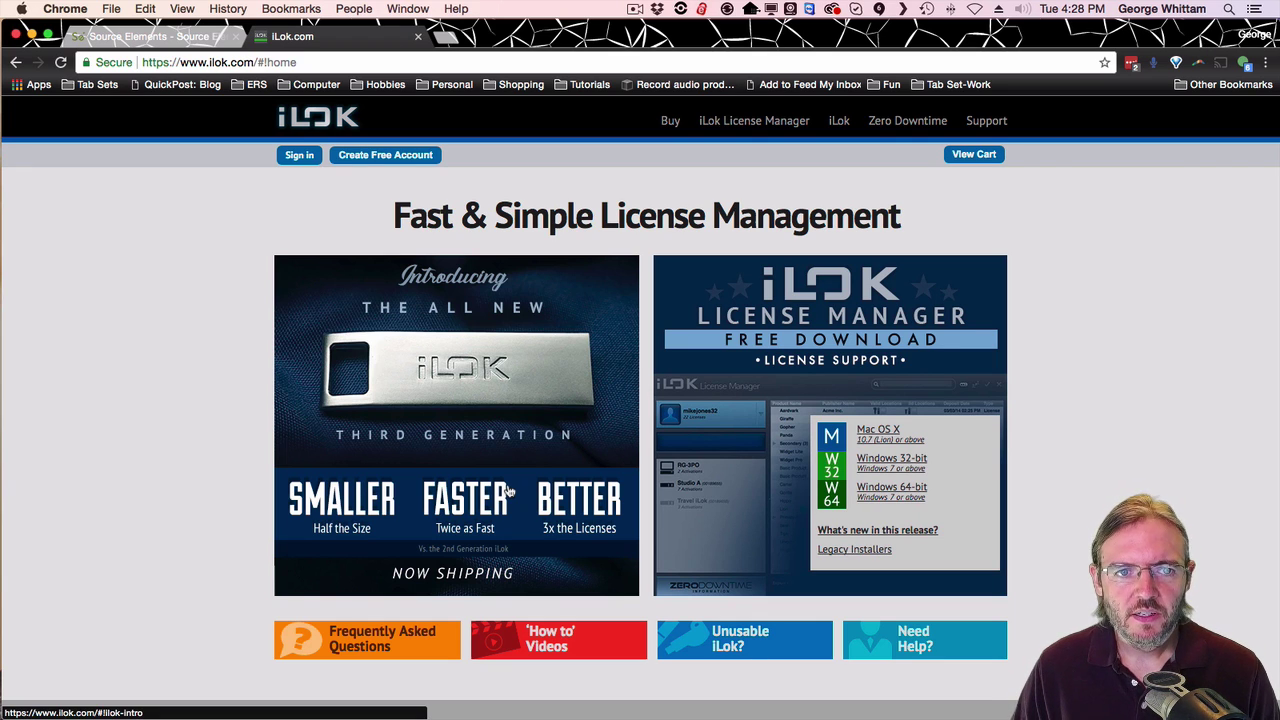
Start a free iLok account with user ID SEtraining and the owner's first and last name.
click(378, 160)
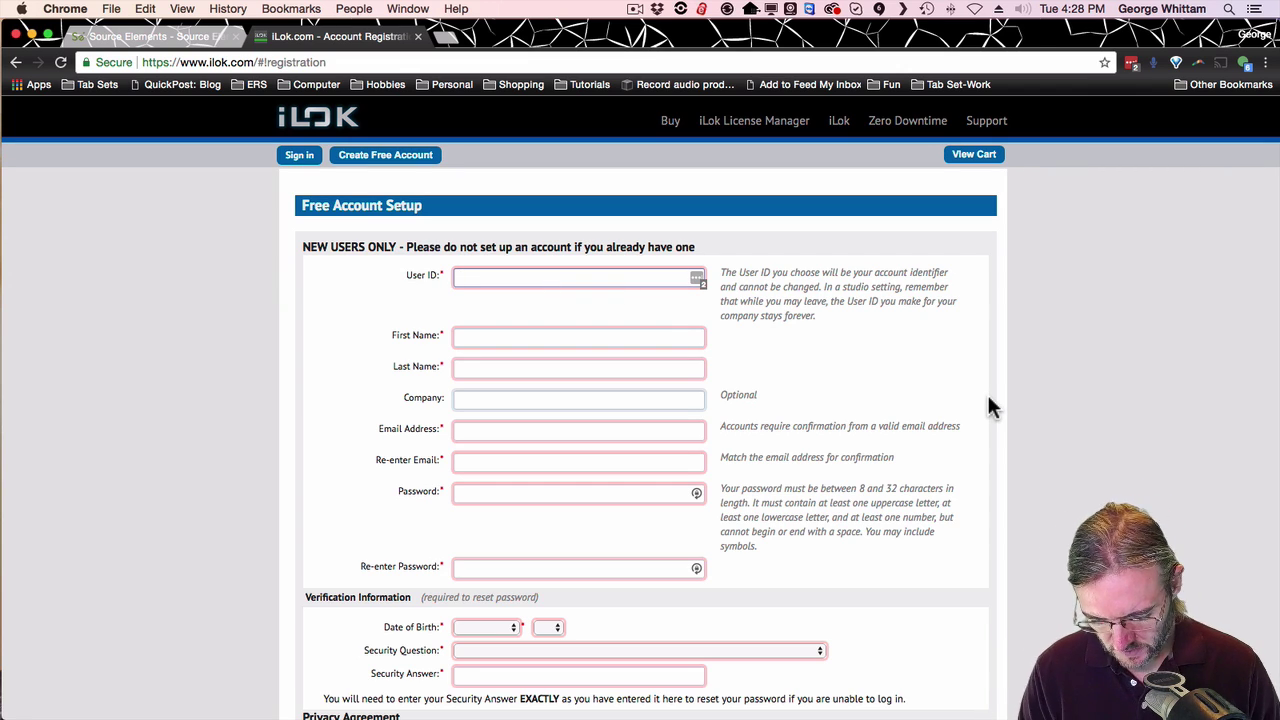
text(SE)
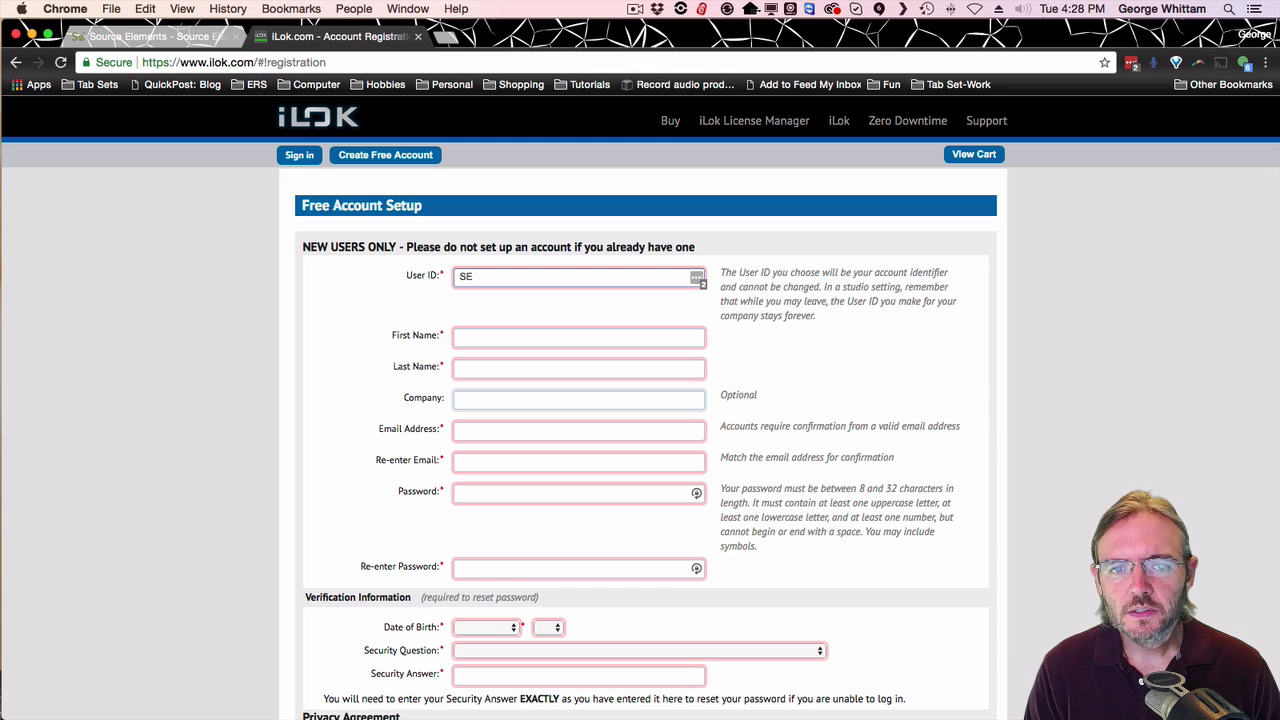
text(training)
key(Tab)
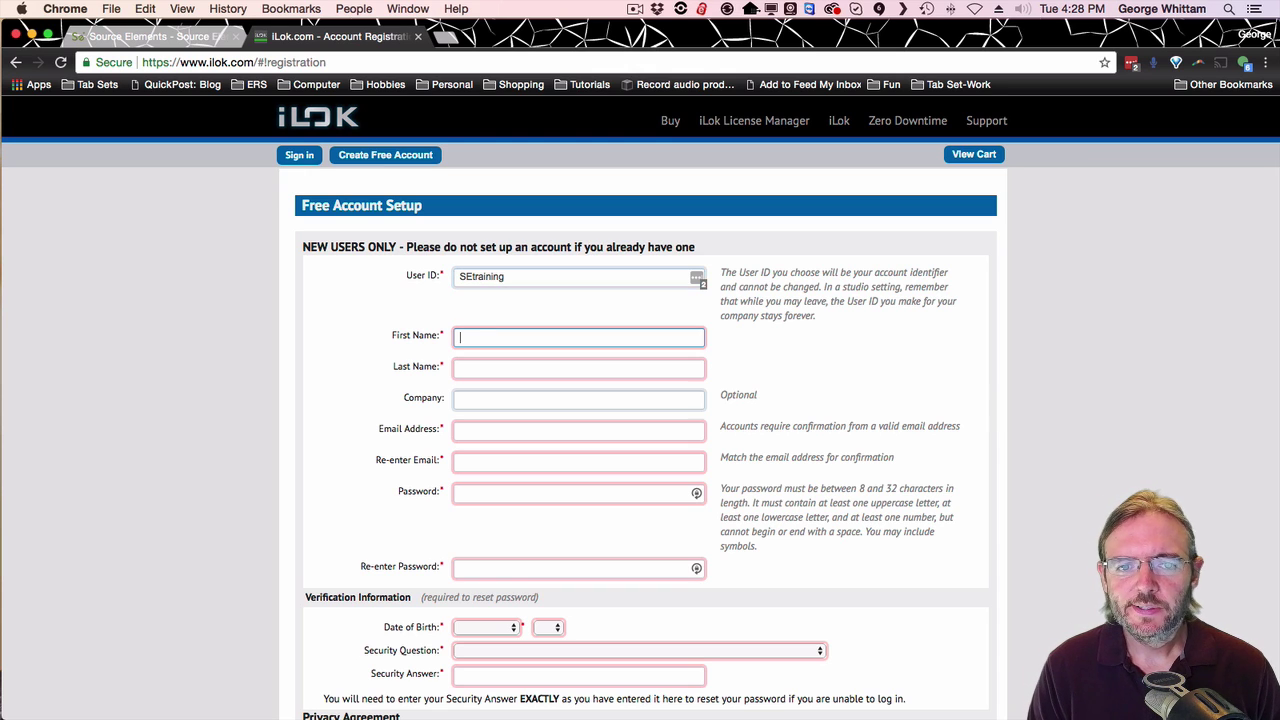
key(Tab)
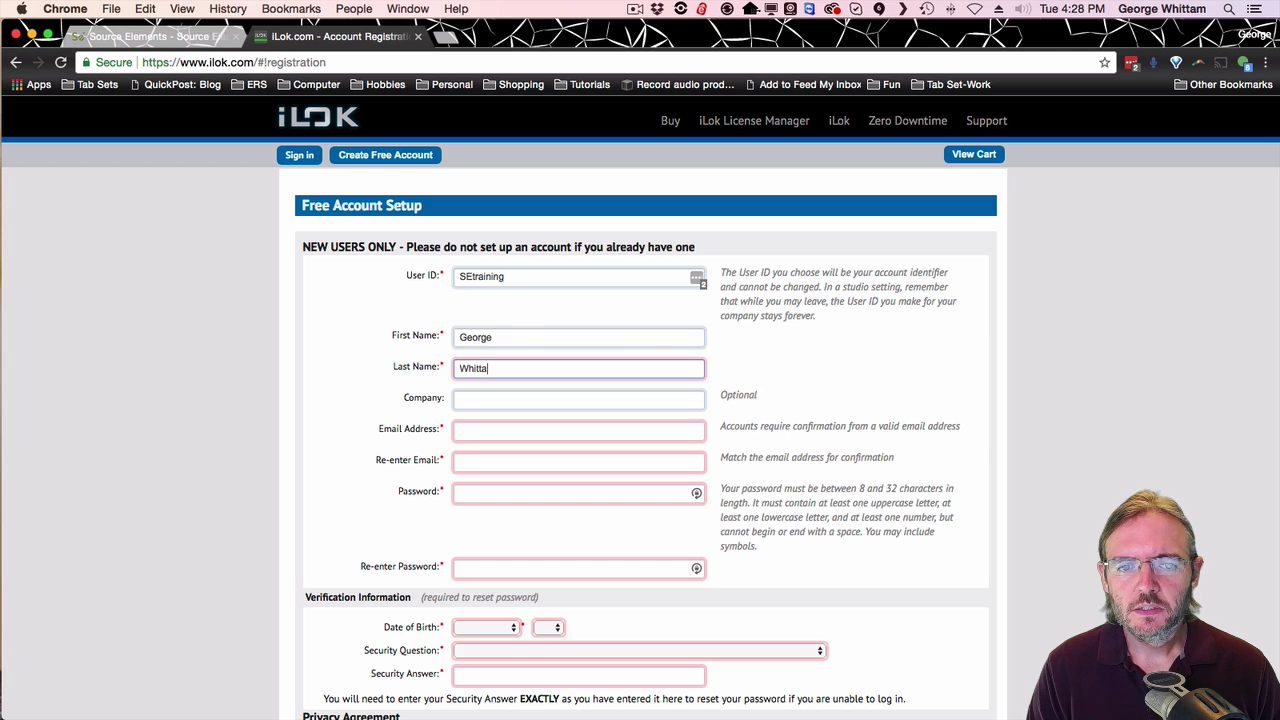
key(Tab)
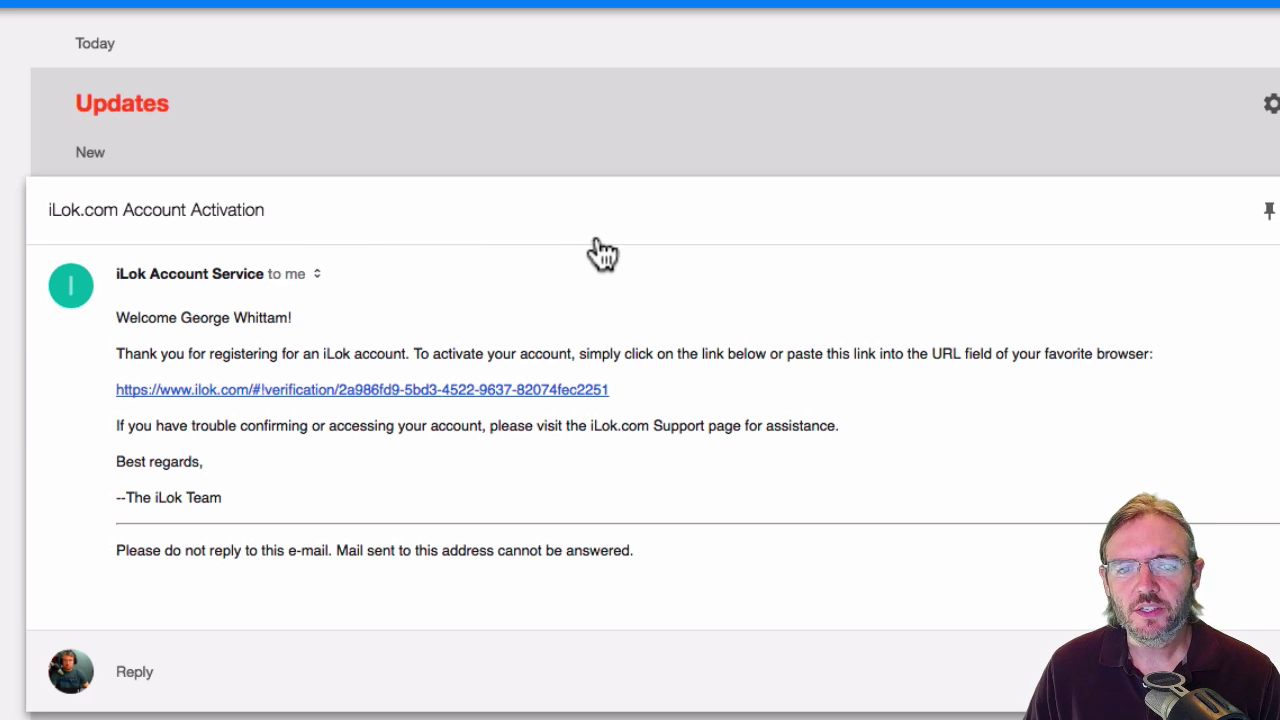
Follow the activation link in the iLok.com Account Activation email.
click(386, 398)
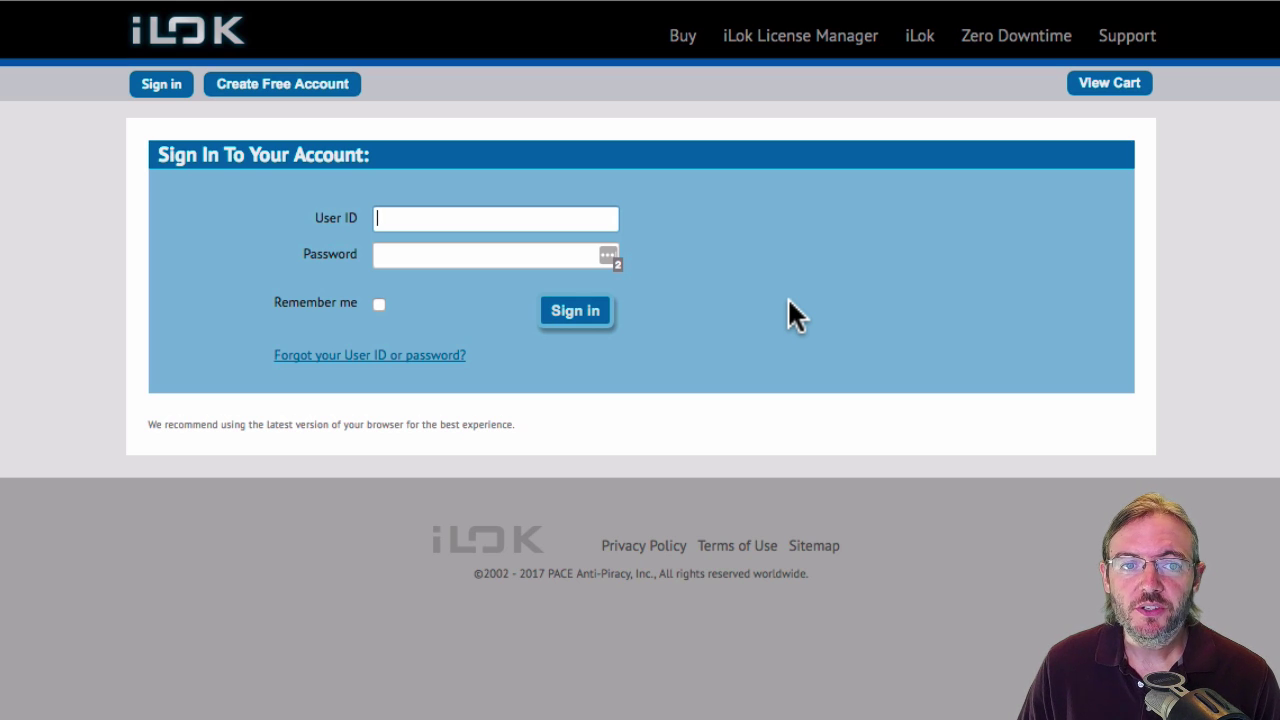
Sign in to iLok.com with the saved credentials and continue past the Account Activation page.
key(super+backslash)
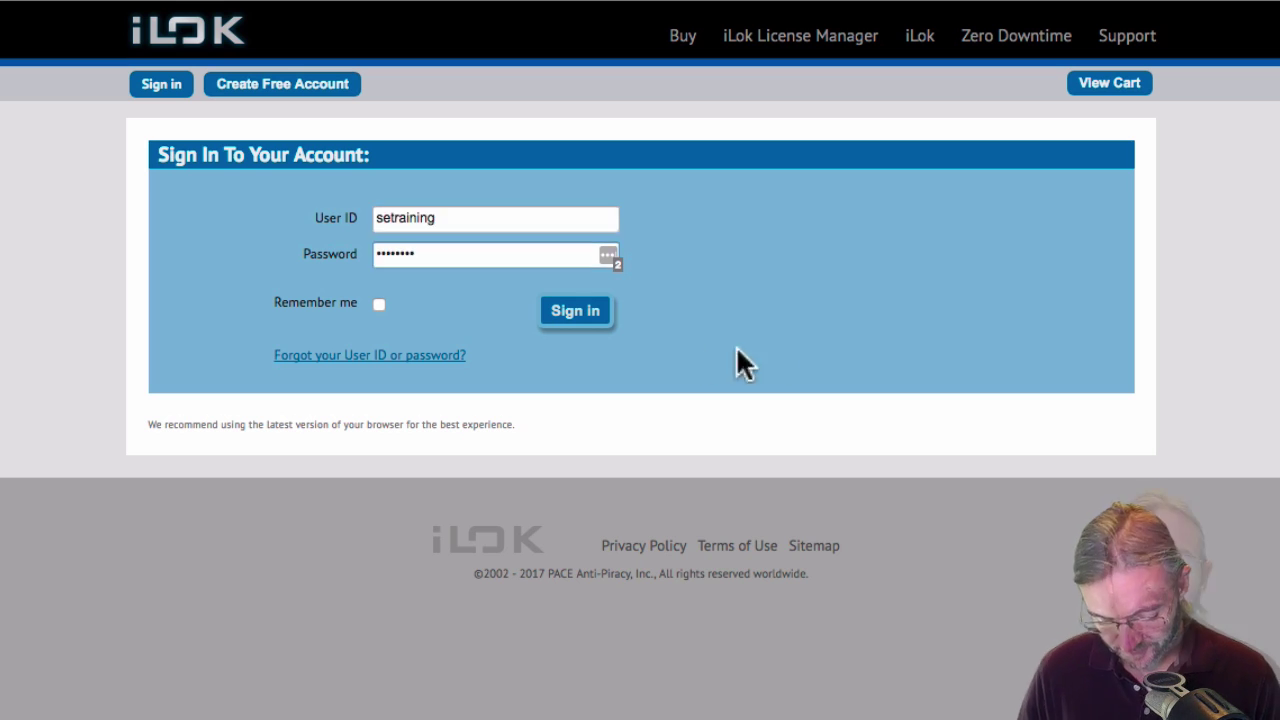
key(Return)
click(788, 215)
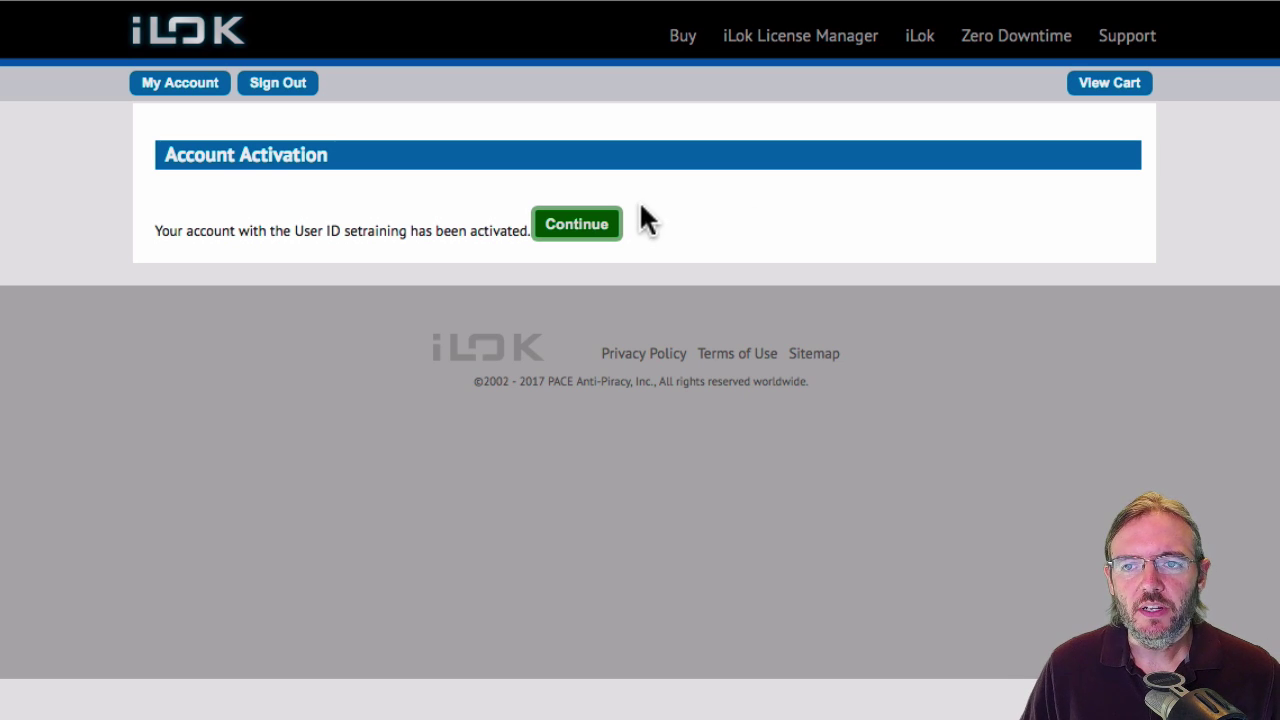
click(585, 228)
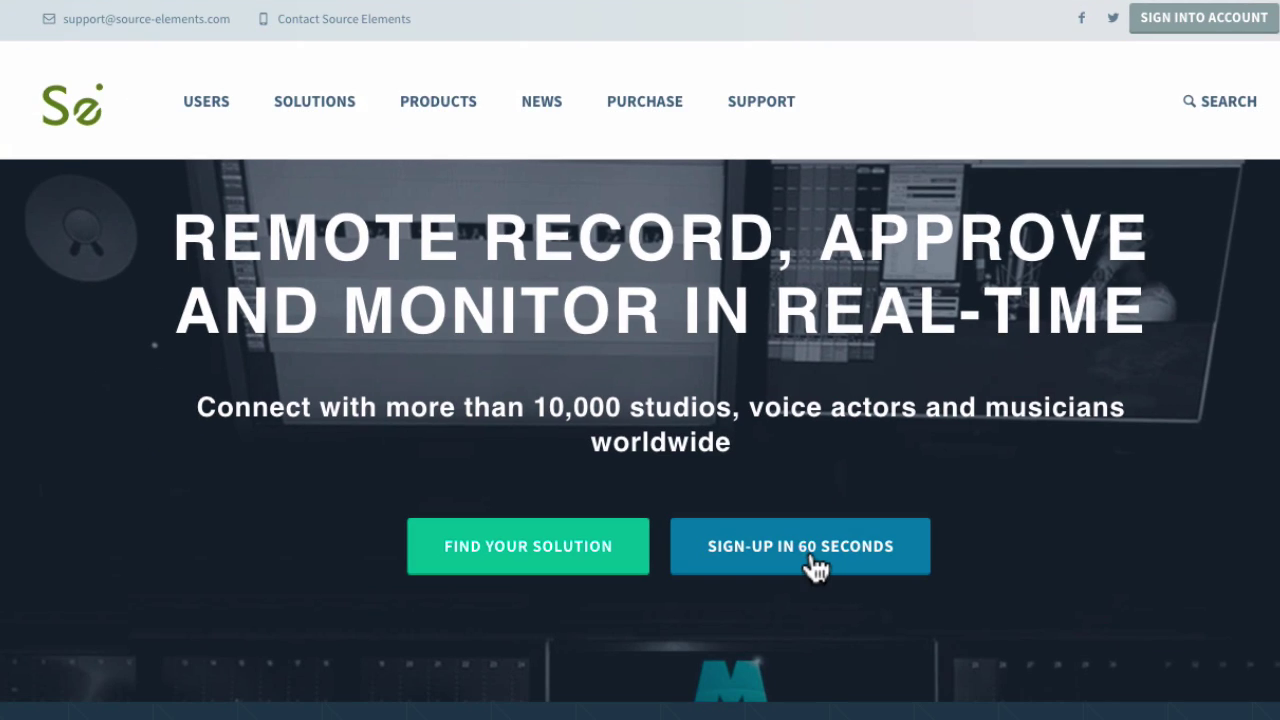
Begin the Source Elements 60-second sign-up and submit a username with a matching password.
click(797, 598)
scroll(793, 478, down, 1)
scroll(791, 466, down, 3)
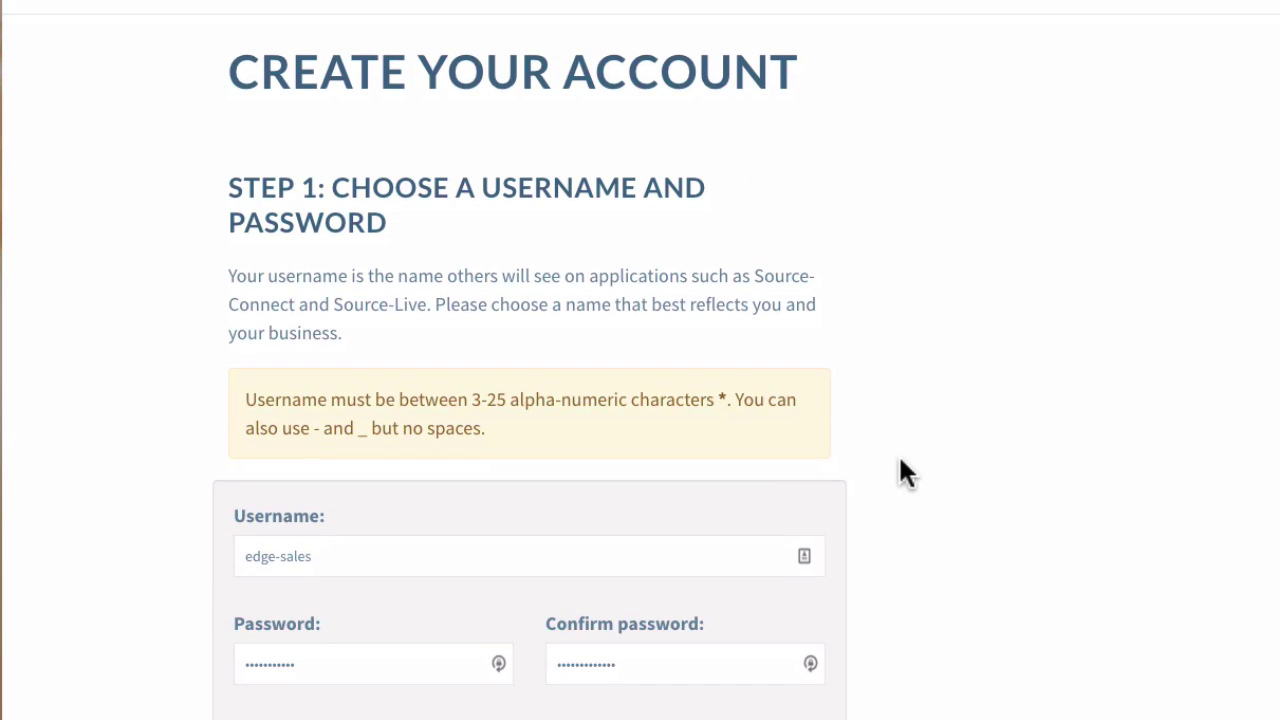
text(training)
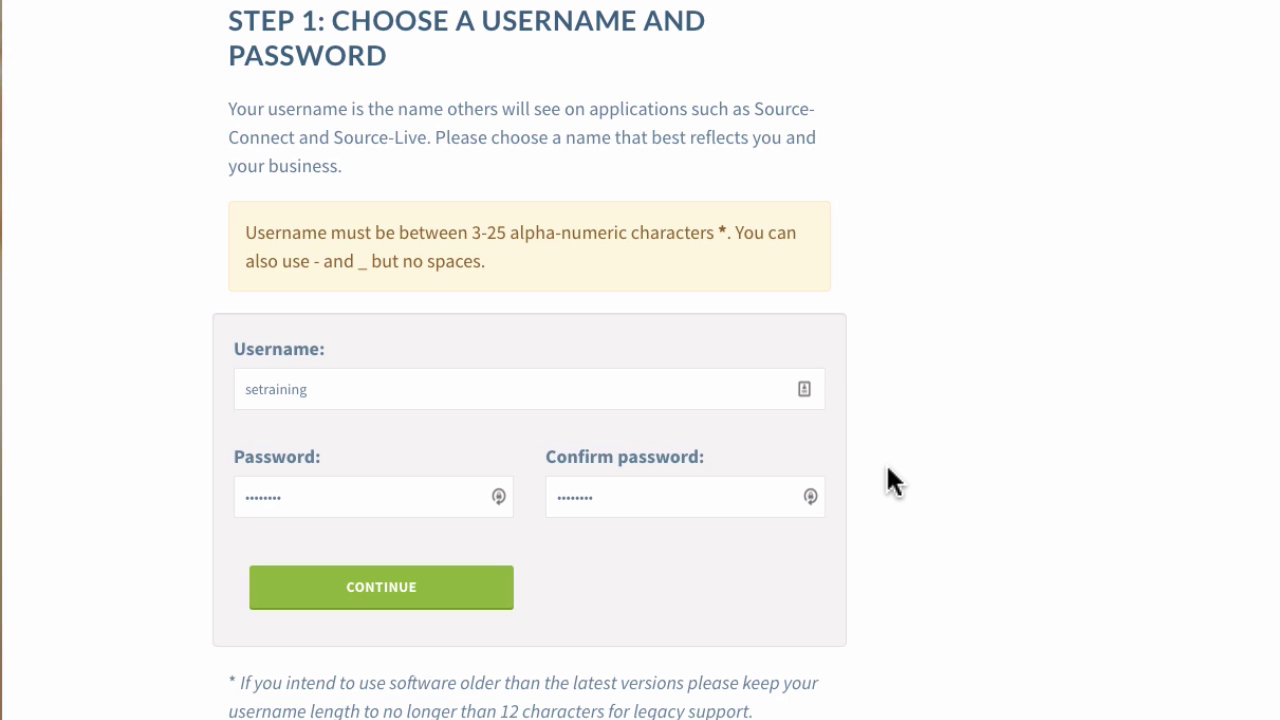
scroll(880, 466, down, 1)
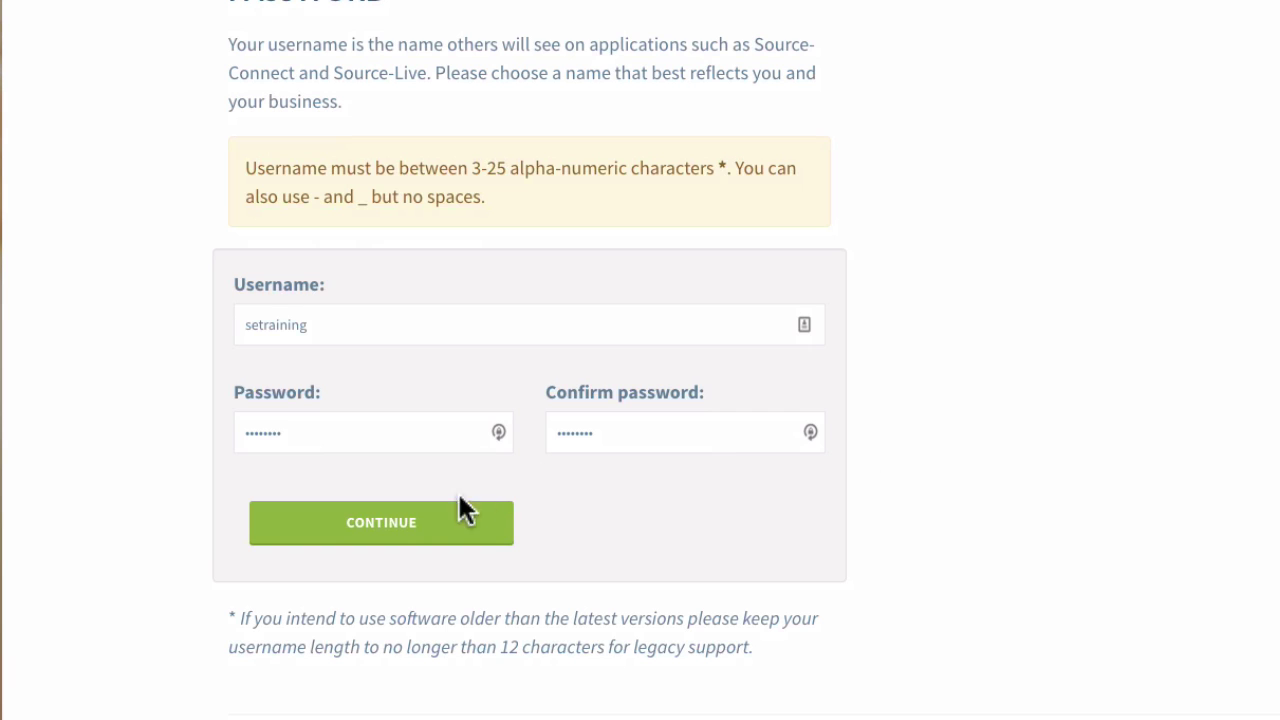
click(427, 533)
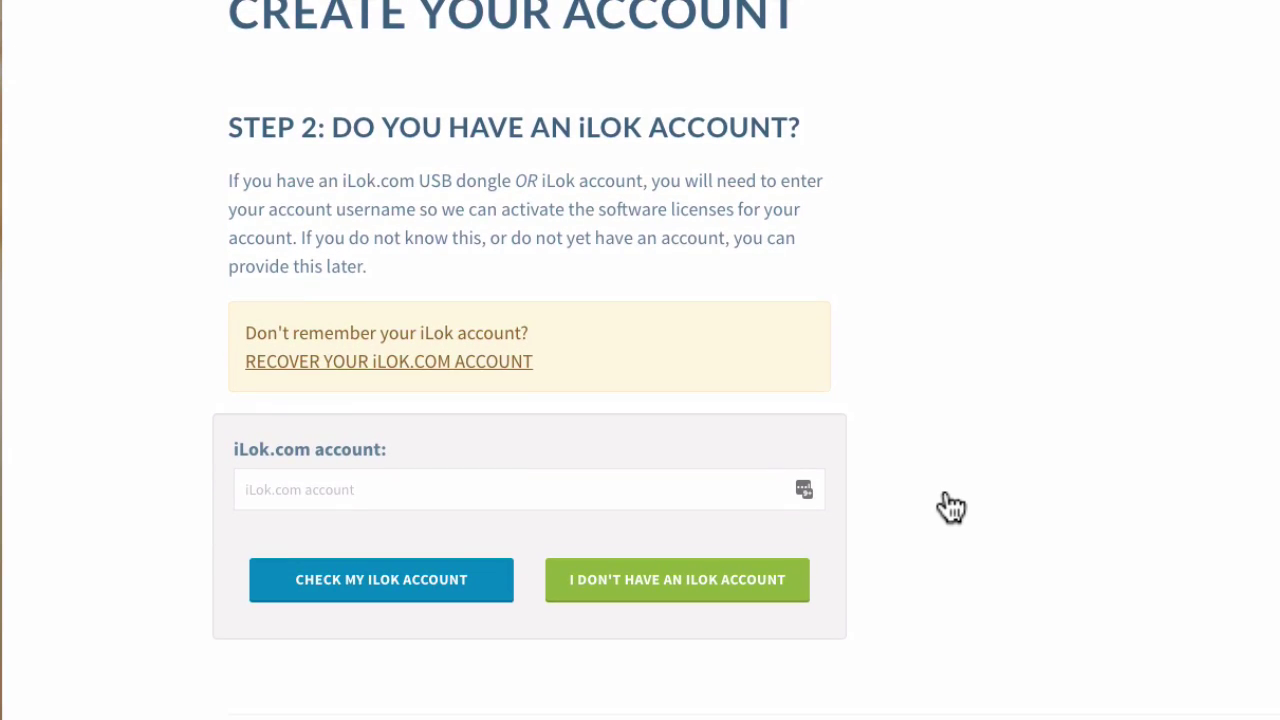
Check and authorize the iLok account 'setraining' in the Source Elements sign-up.
click(551, 504)
text(setraining)
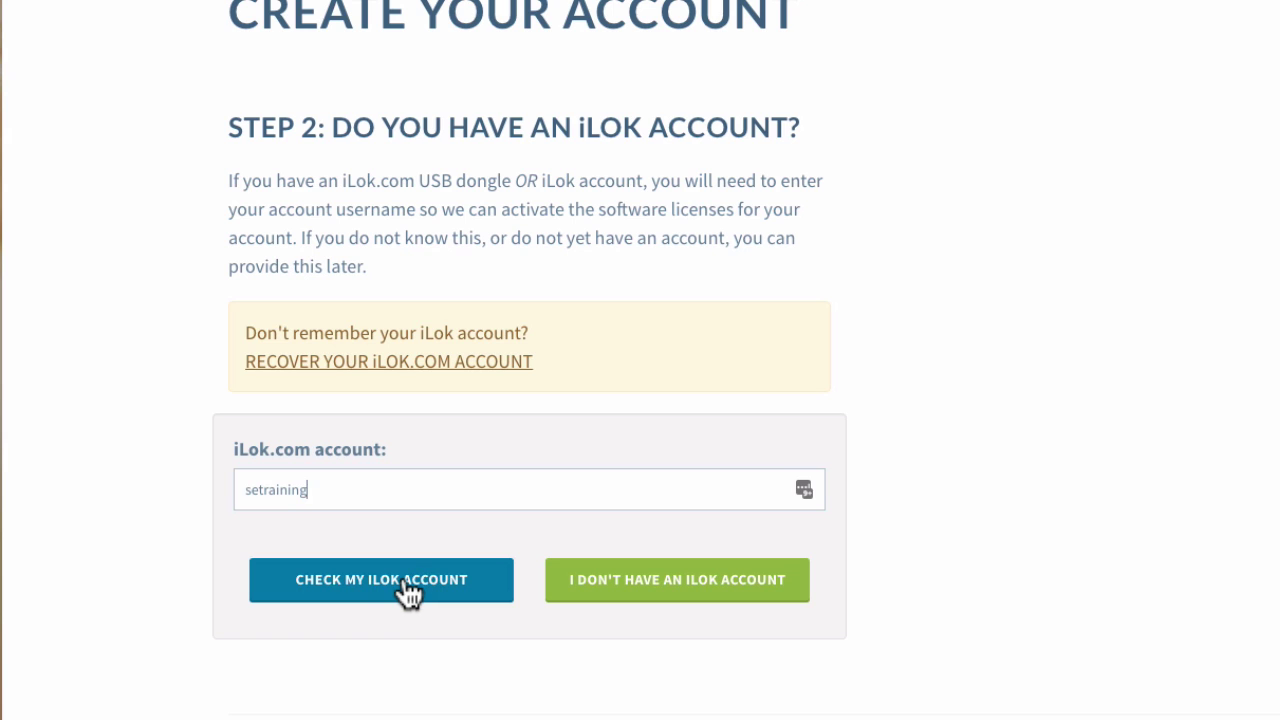
click(405, 582)
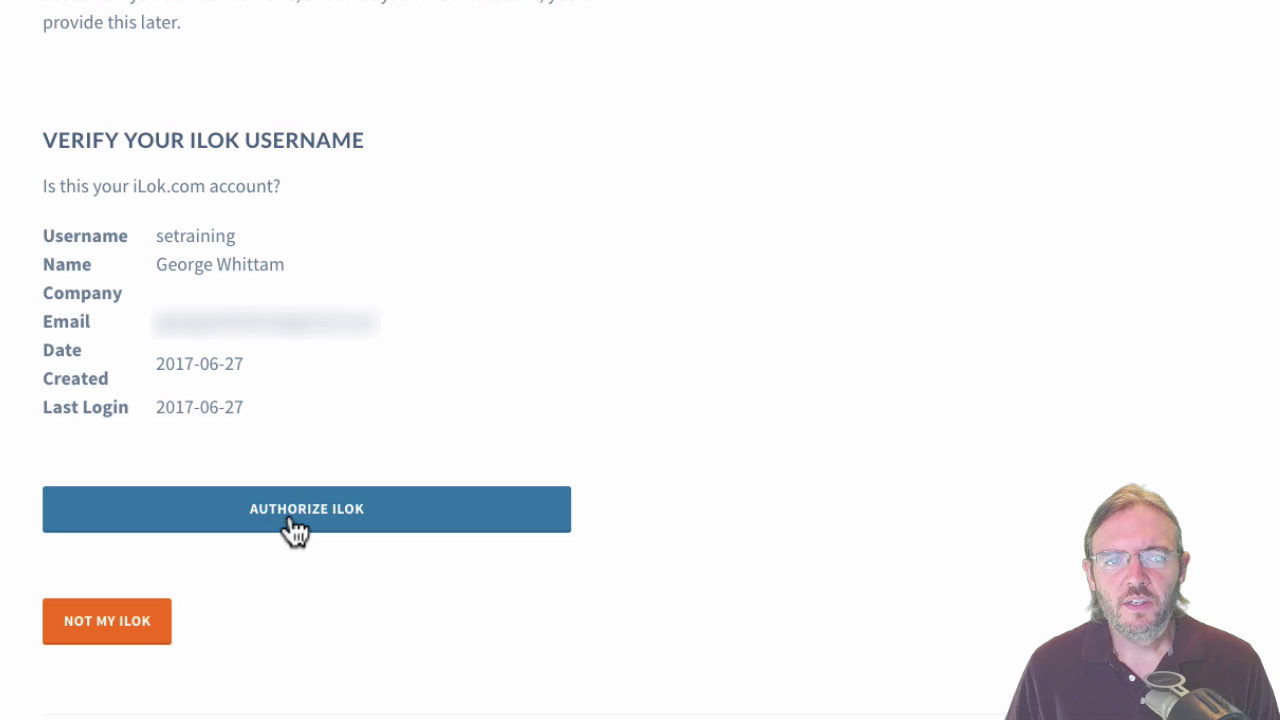
click(292, 521)
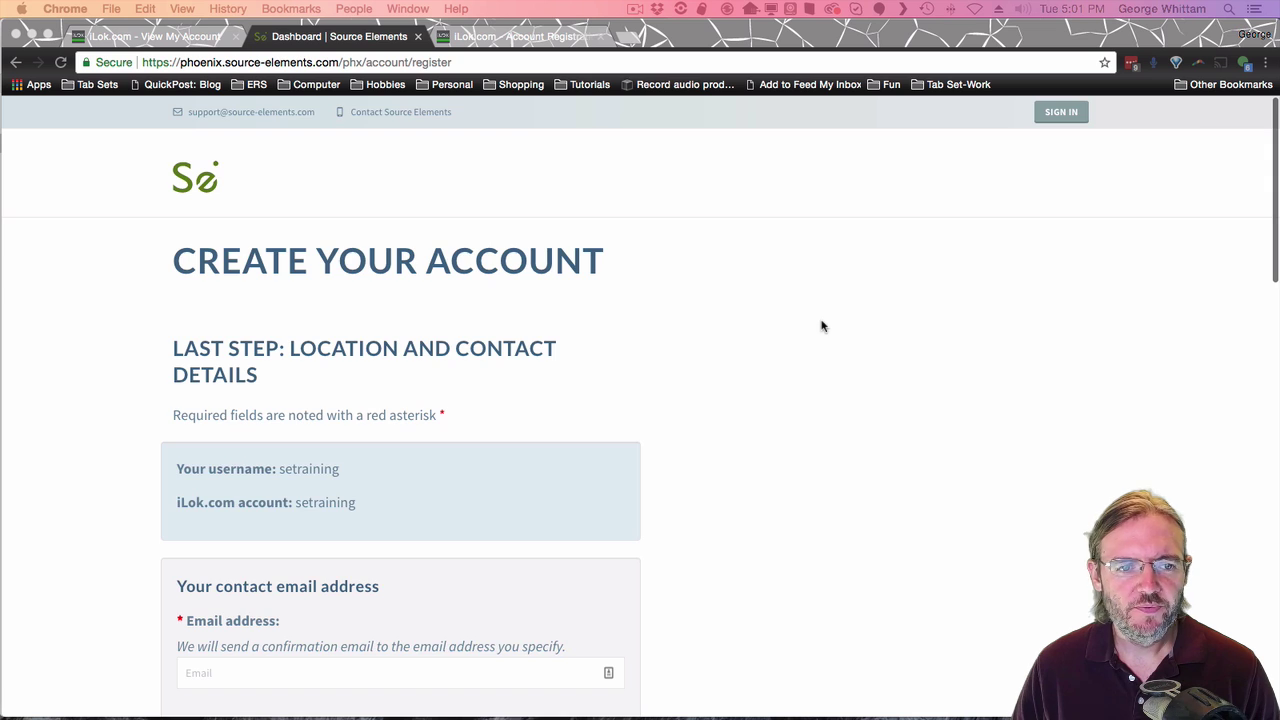
Enter the contact e-mail address in both the Email and Confirm email fields.
scroll(901, 302, down, 5)
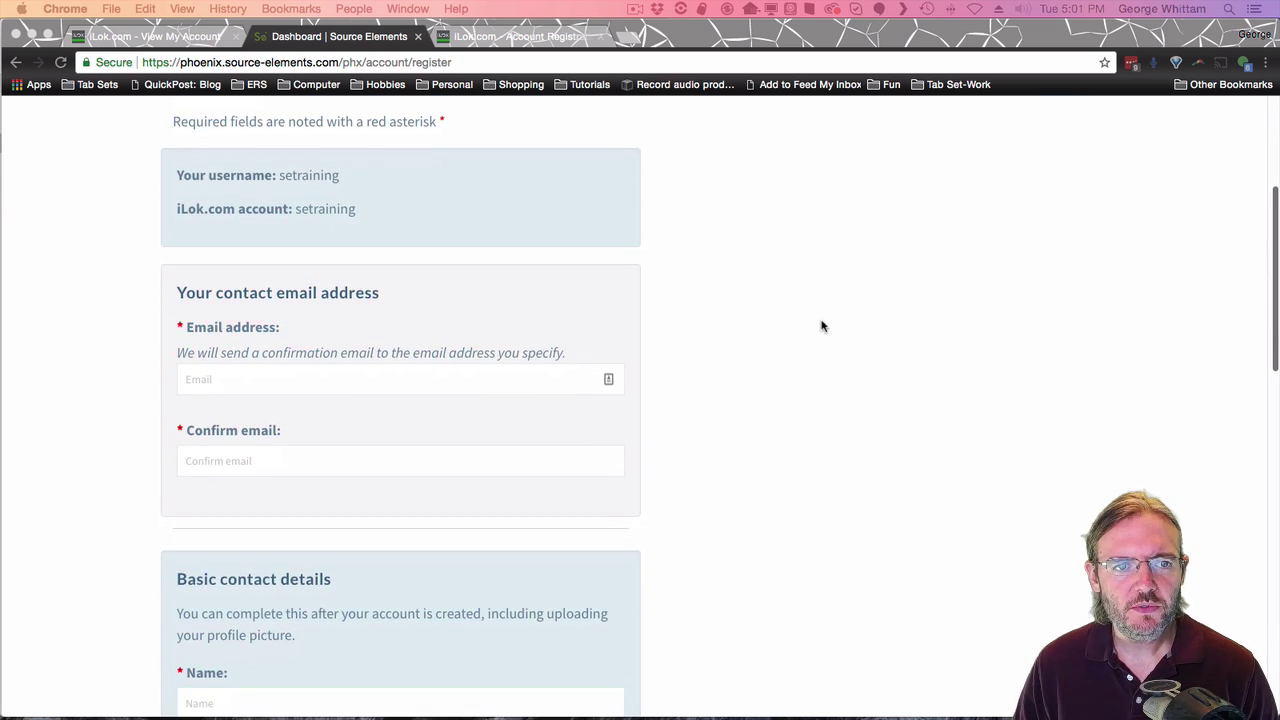
click(391, 409)
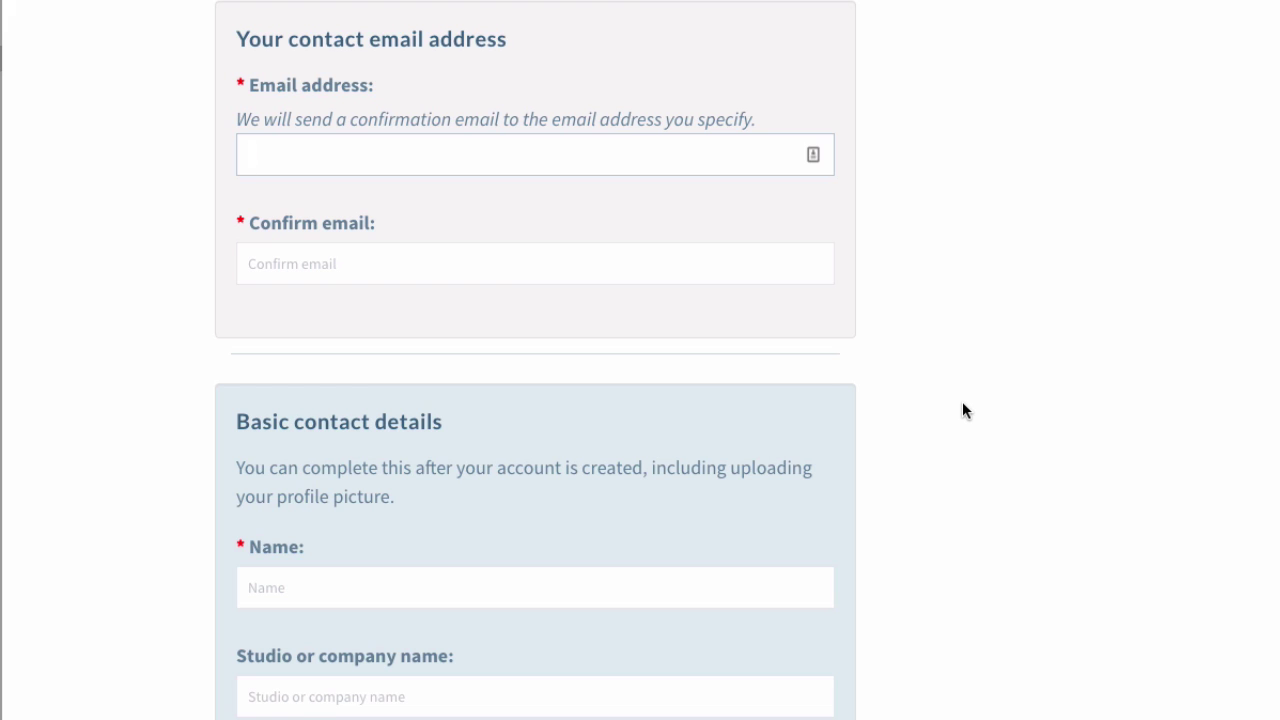
key(Tab)
key(Tab)
scroll(863, 386, down, 3)
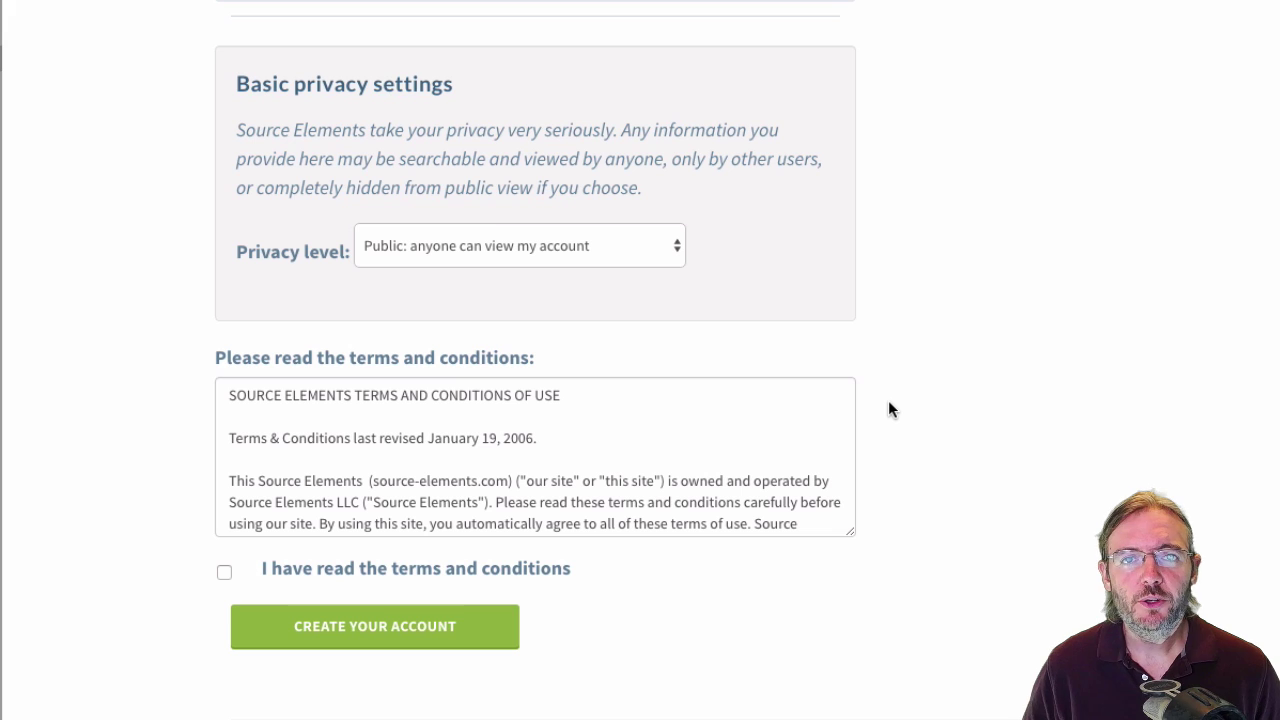
Set privacy level to Users only, accept the terms and create the Source Elements account.
click(531, 232)
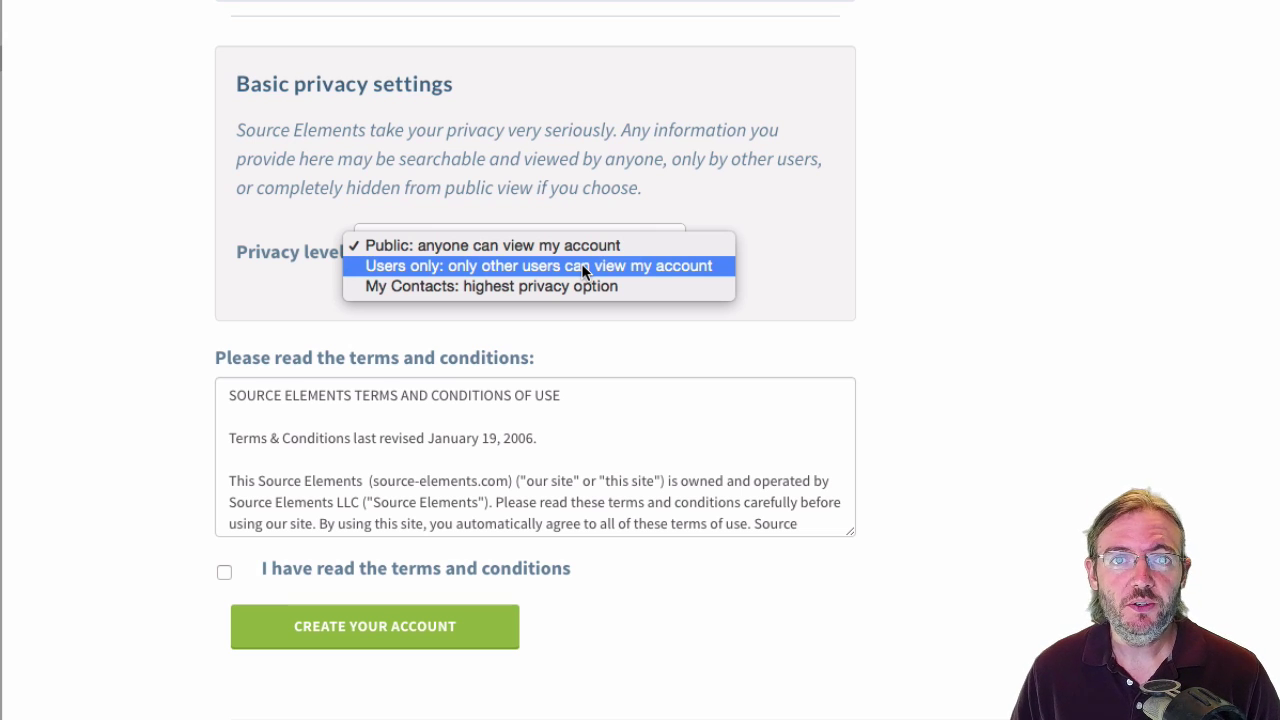
click(585, 268)
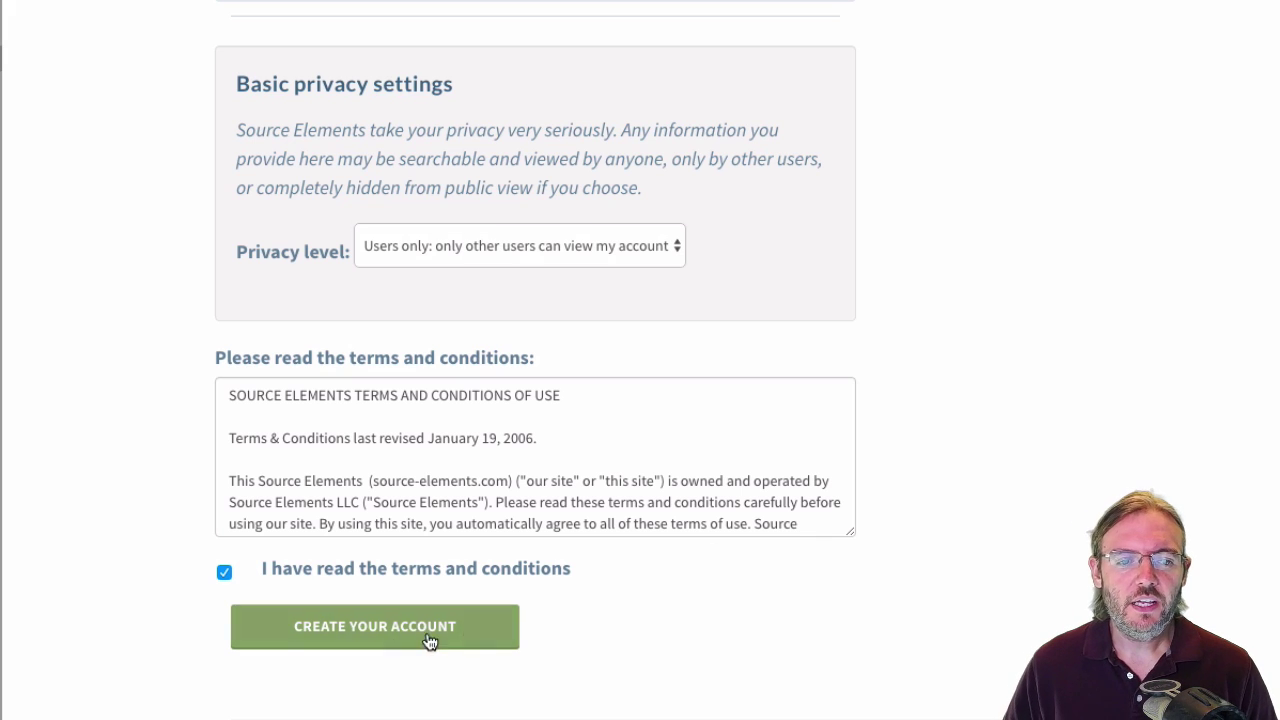
click(388, 640)
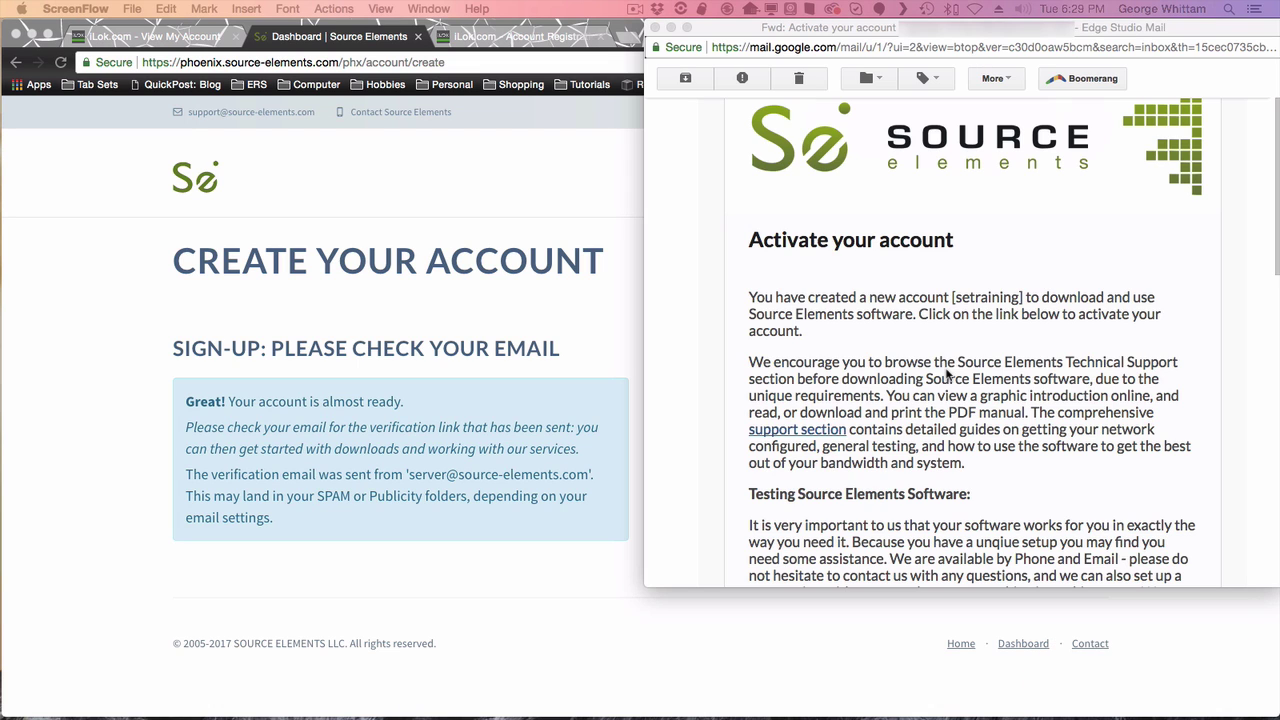
Open the activation link in the Source Elements 'Activate your account' email in Gmail.
click(948, 375)
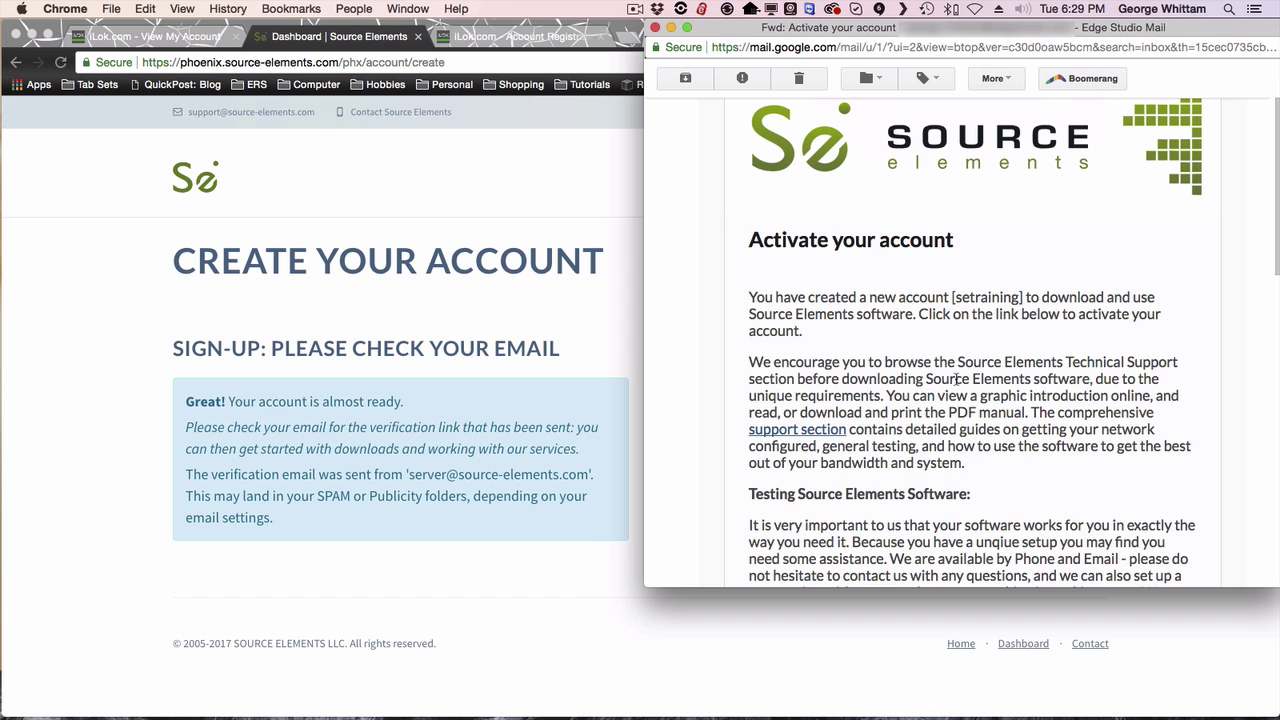
scroll(957, 378, down, 5)
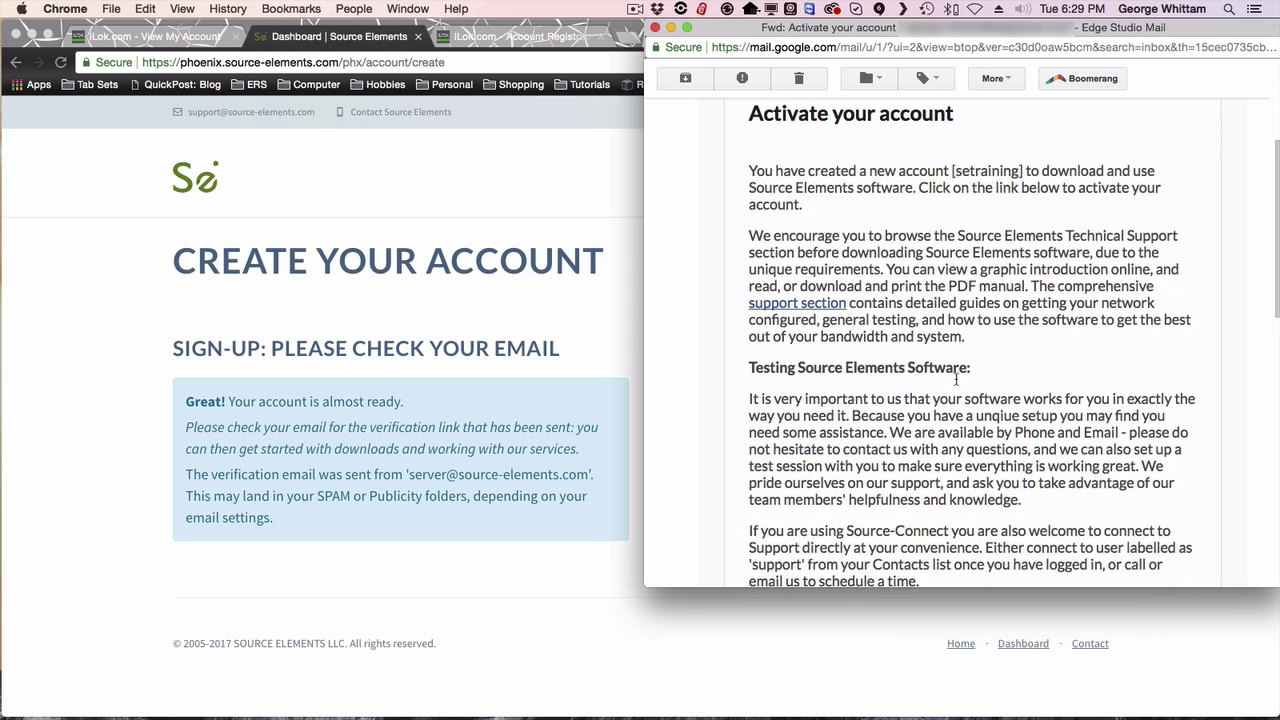
scroll(956, 378, down, 8)
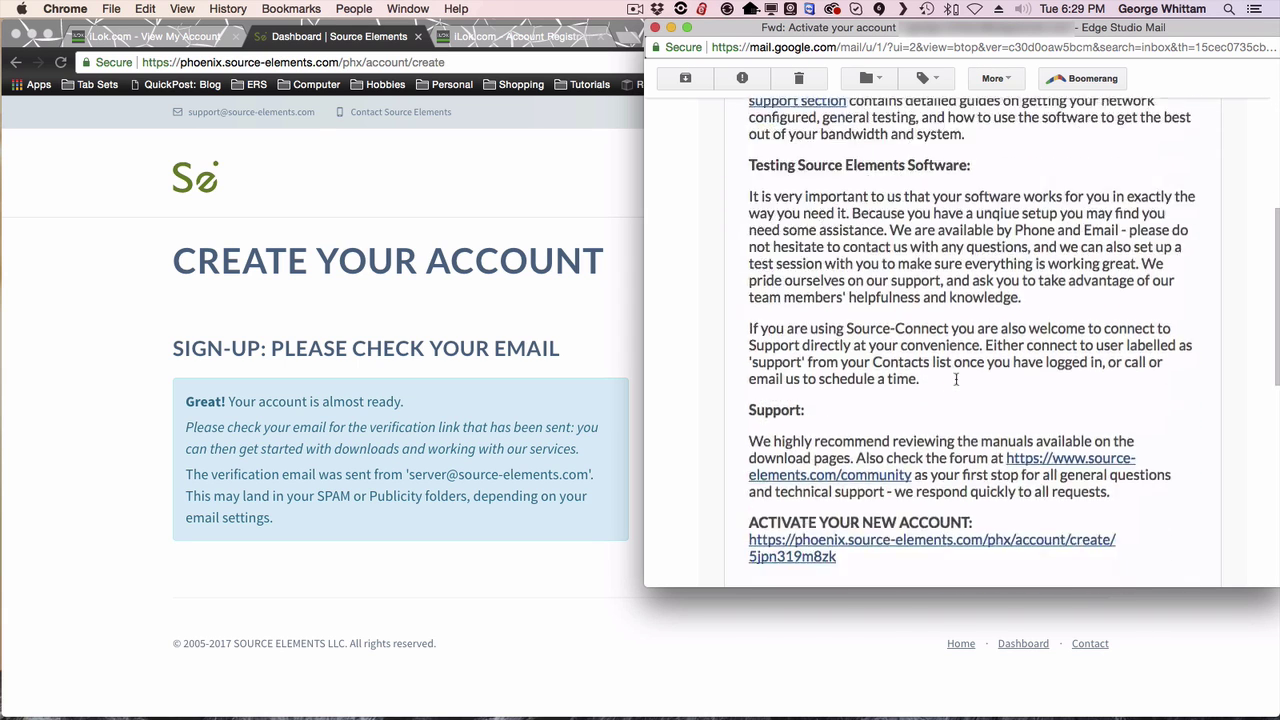
scroll(956, 378, down, 4)
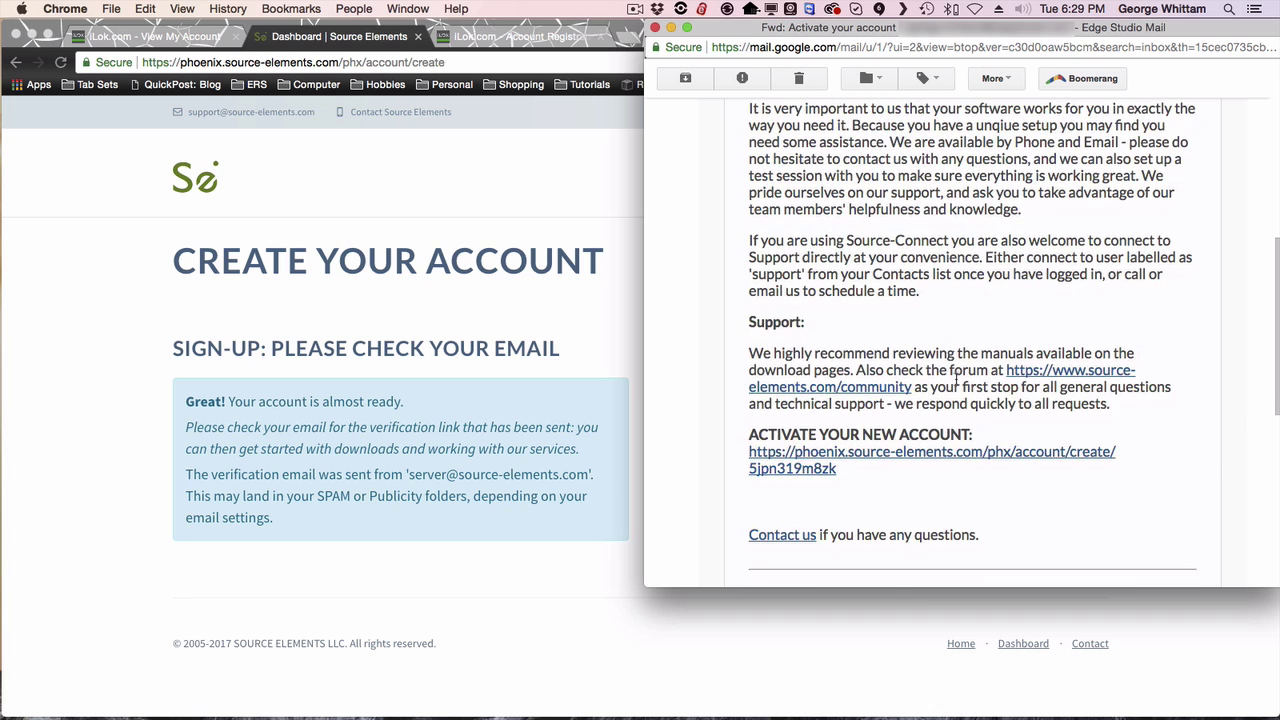
scroll(957, 380, down, 1)
scroll(957, 380, down, 2)
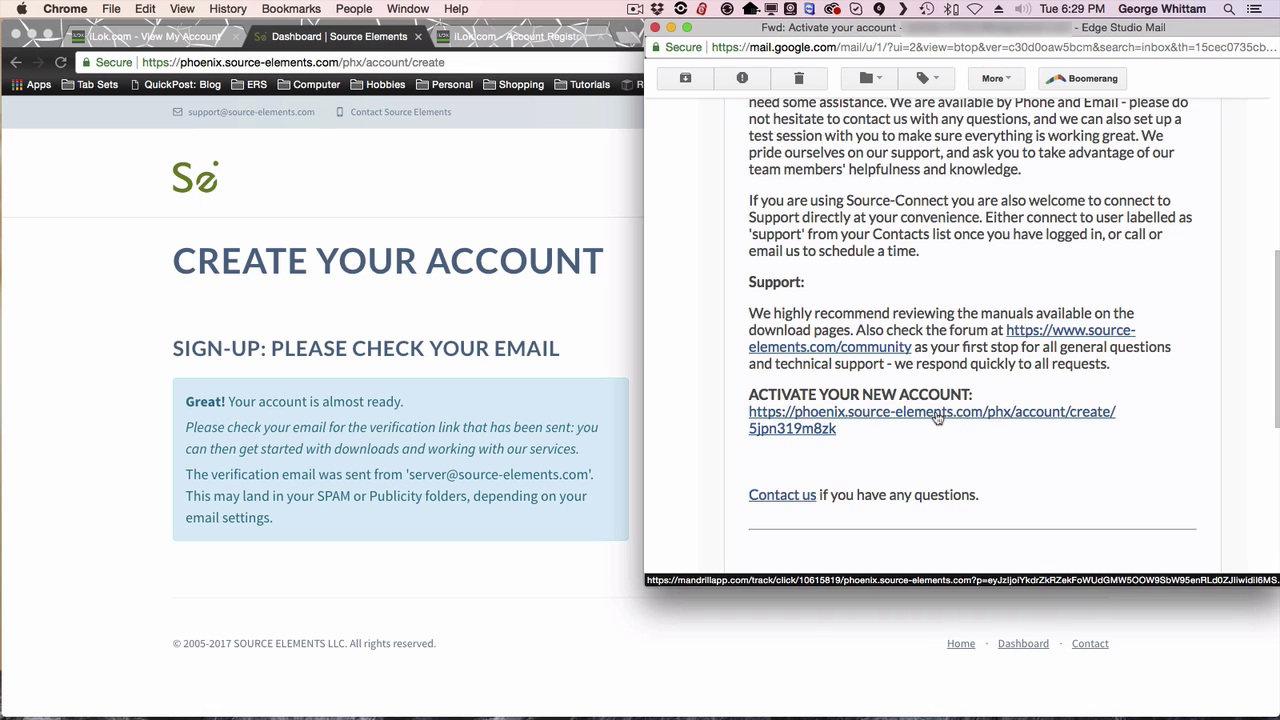
click(937, 418)
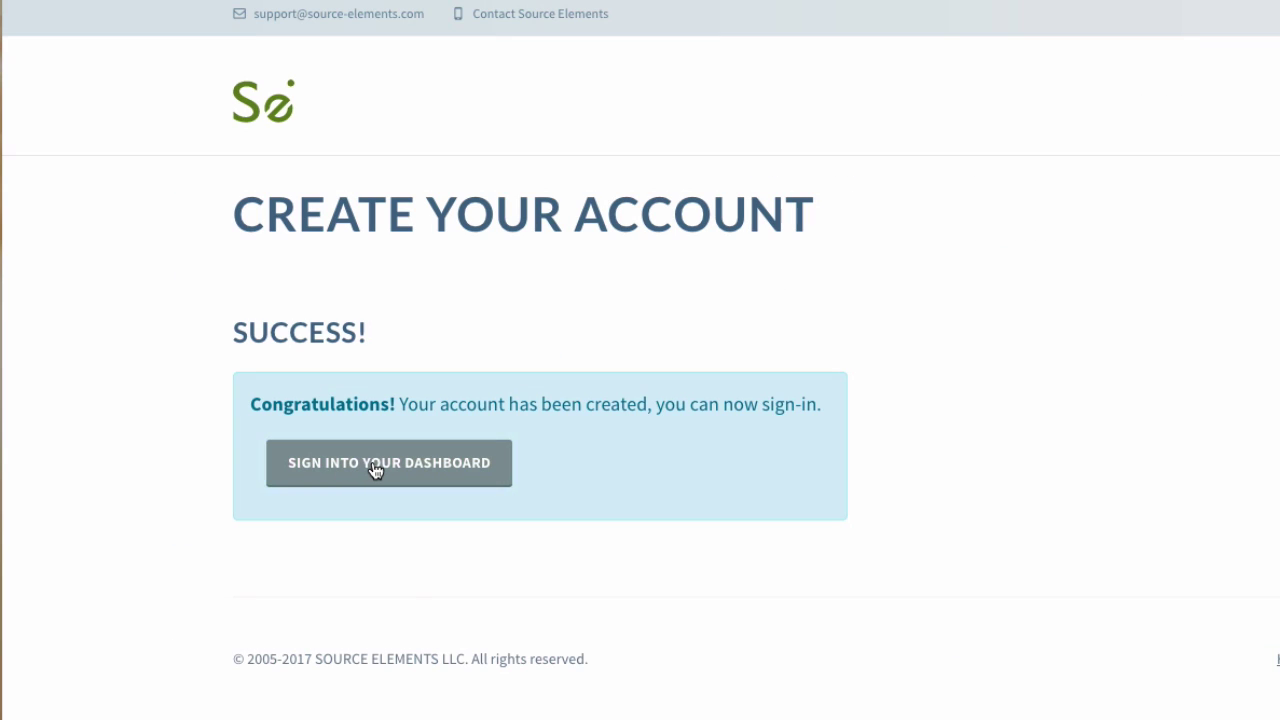
Sign in to Source Elements and choose the Source-Connect product on the downloads page.
click(374, 468)
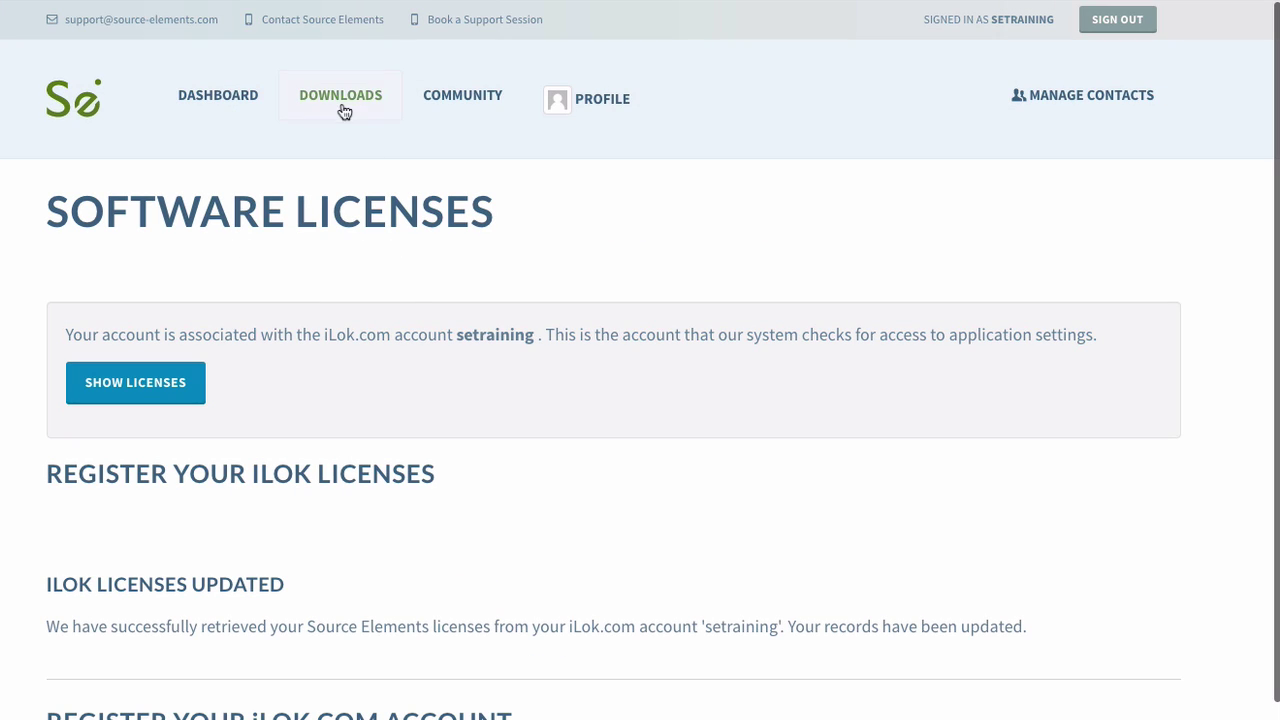
click(340, 95)
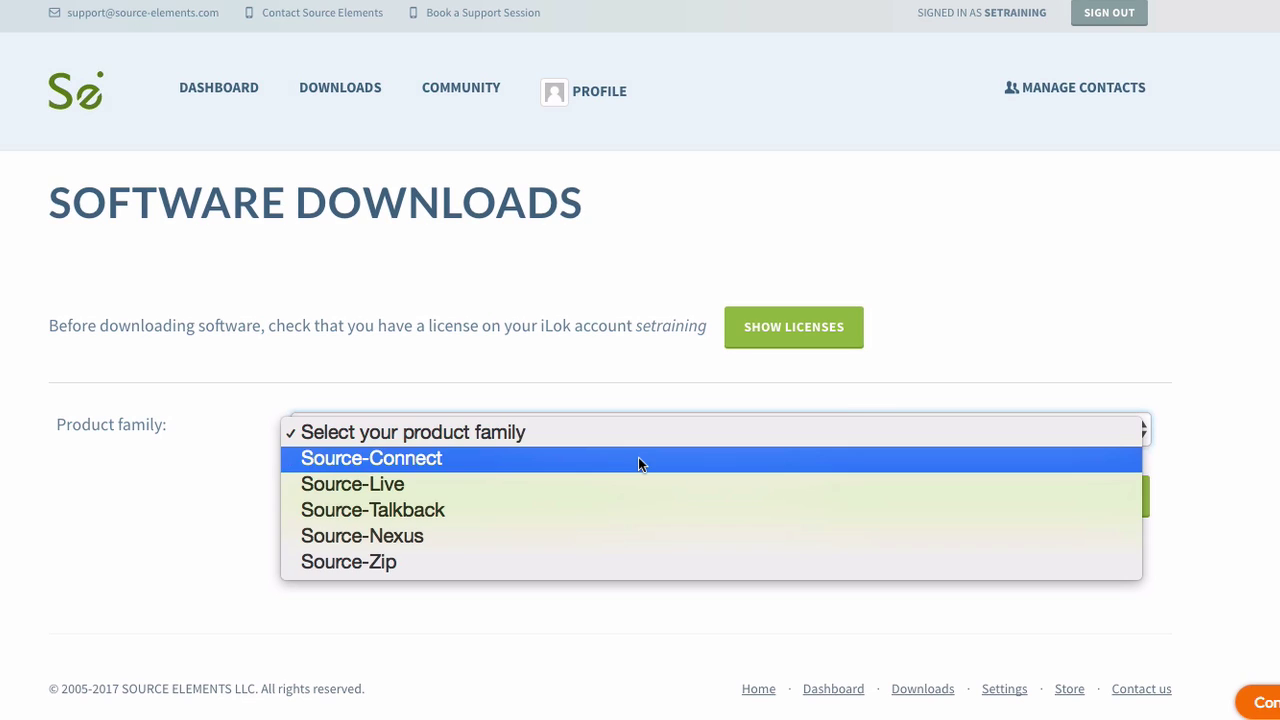
click(638, 458)
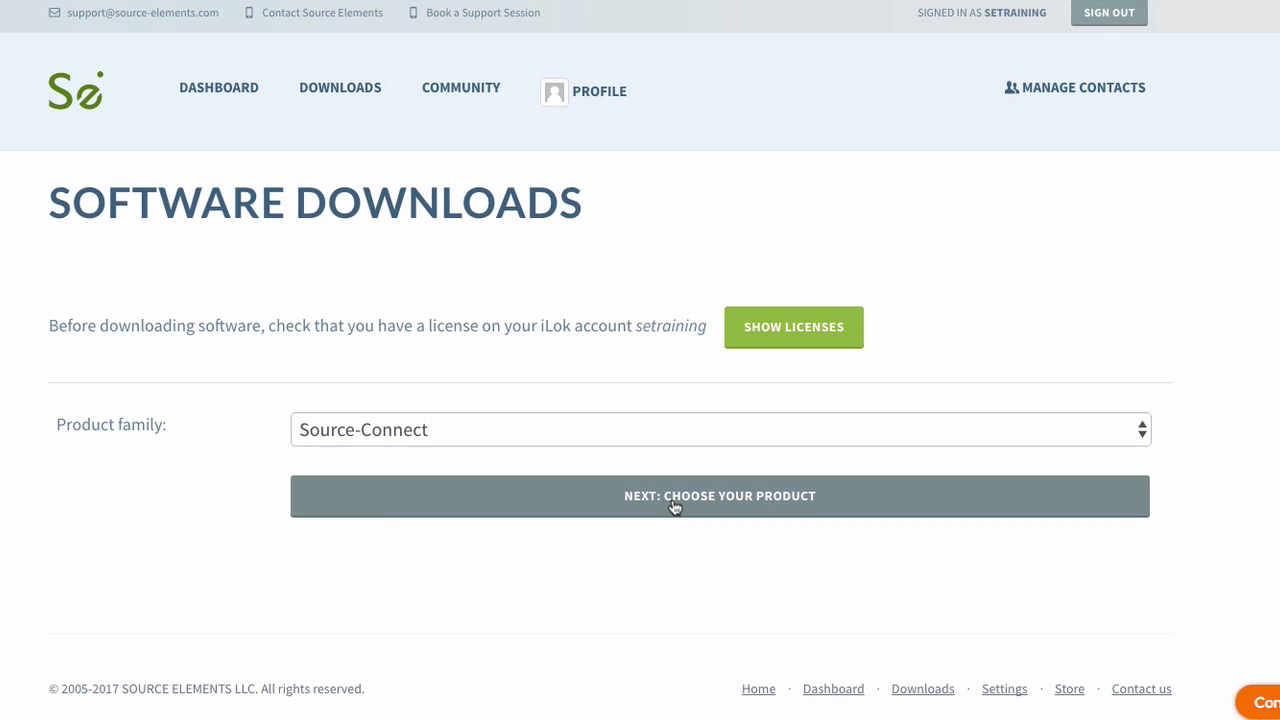
click(674, 507)
click(672, 506)
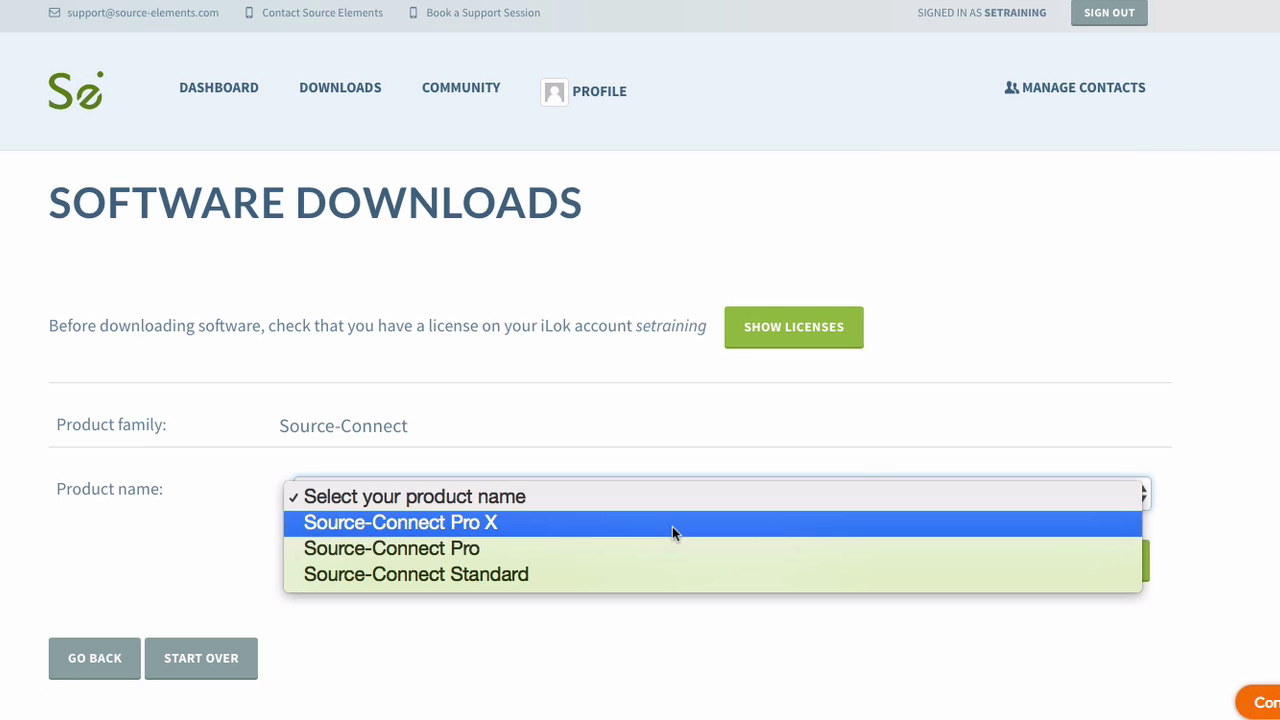
click(670, 576)
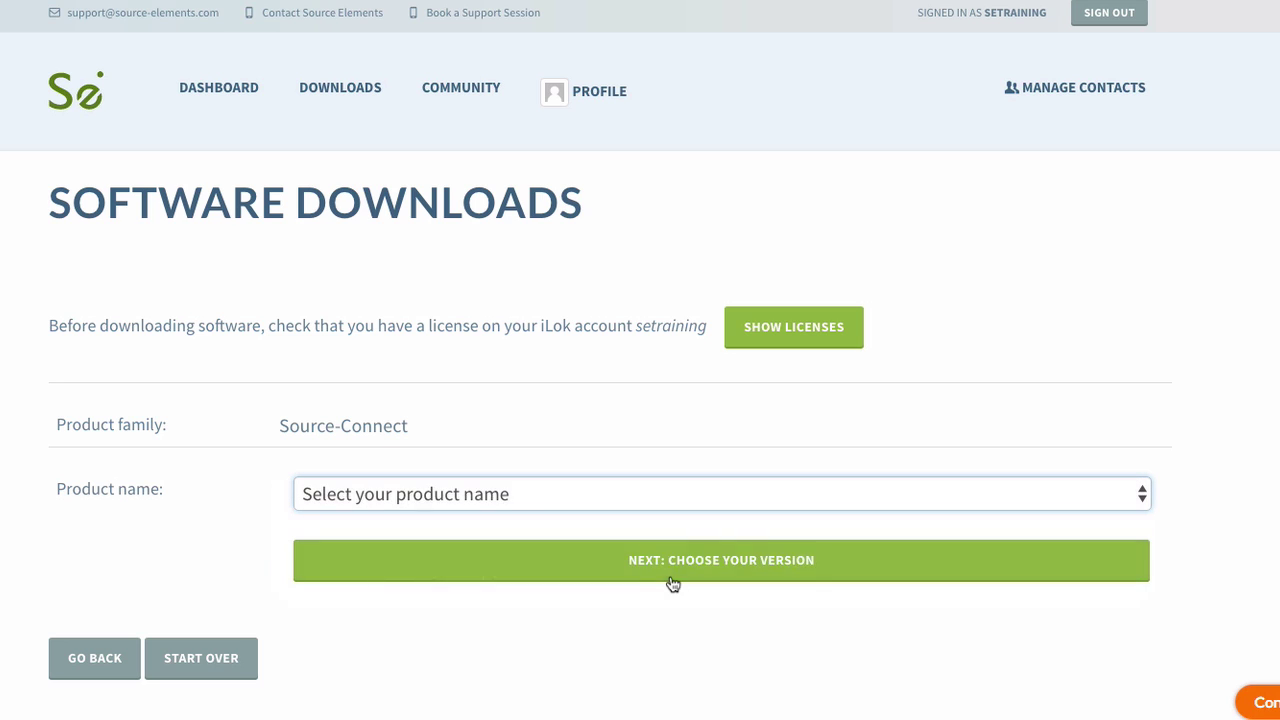
Select version 3.9 and show its available downloads.
click(723, 568)
scroll(613, 455, down, 2)
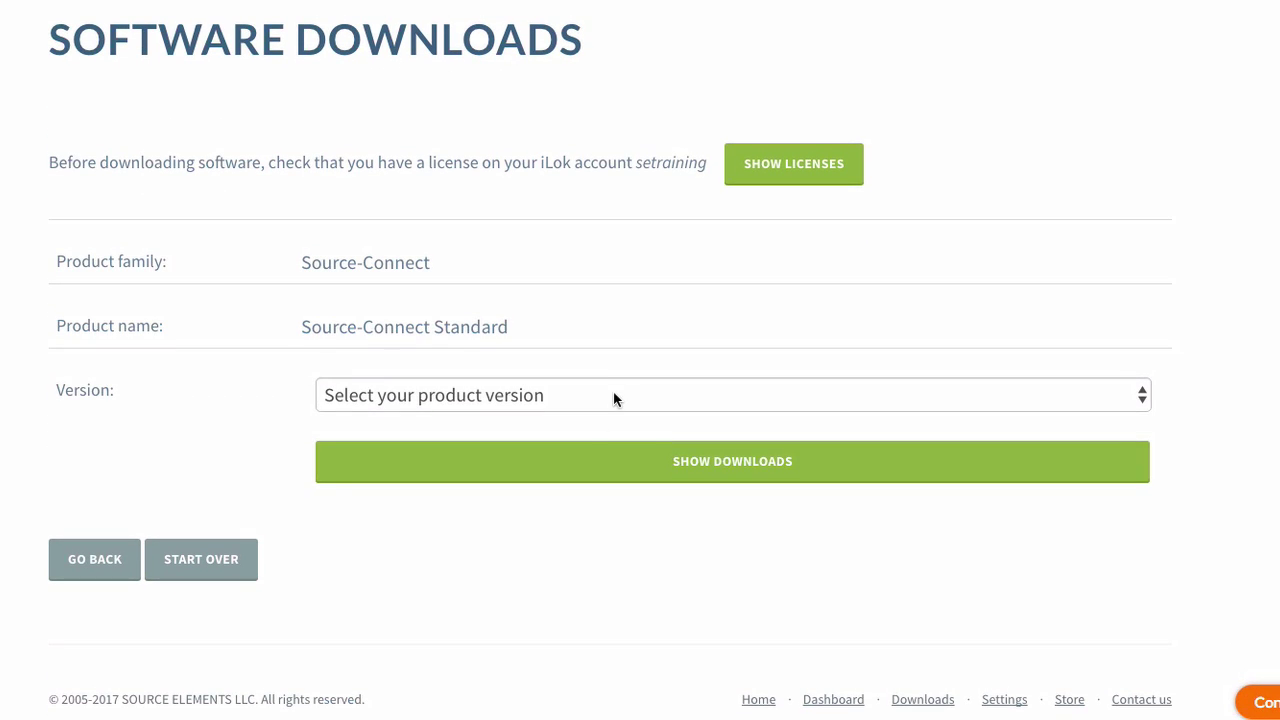
click(613, 391)
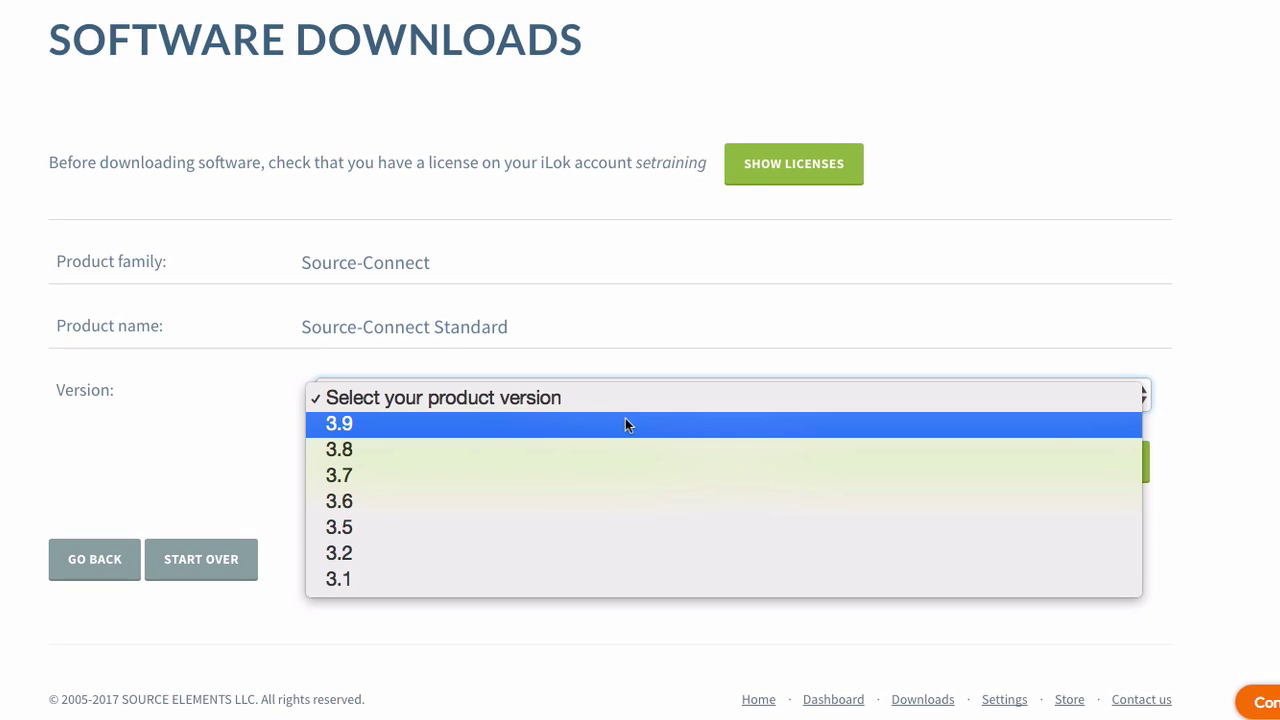
click(625, 424)
click(829, 461)
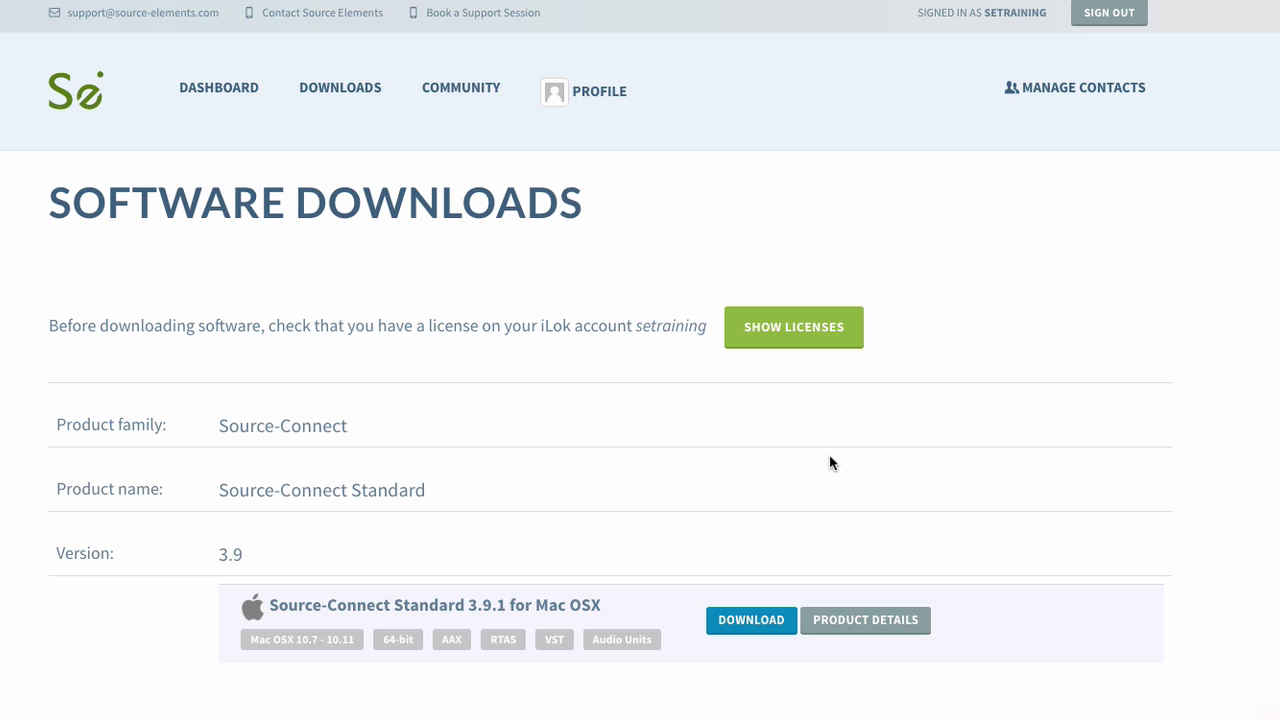
scroll(660, 440, down, 2)
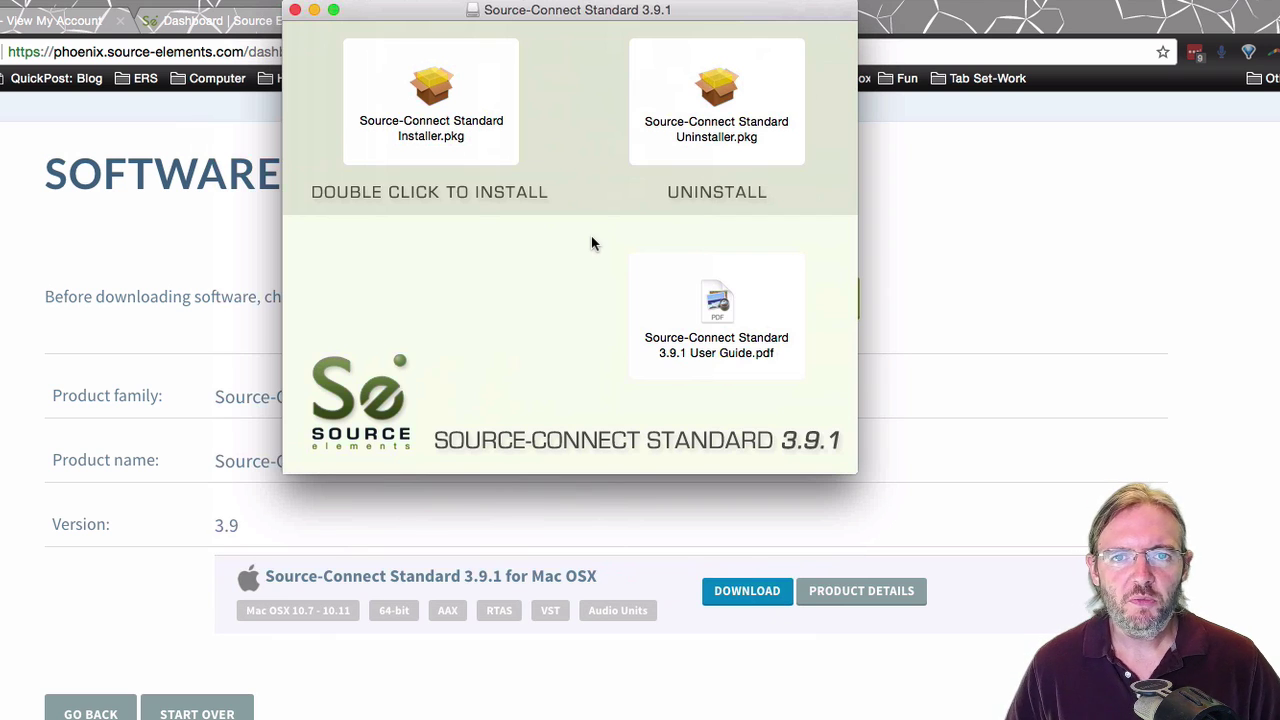
Run Installer.pkg, accept the license and install Source-Connect Standard 3.9.1 with the admin password.
double_click(433, 92)
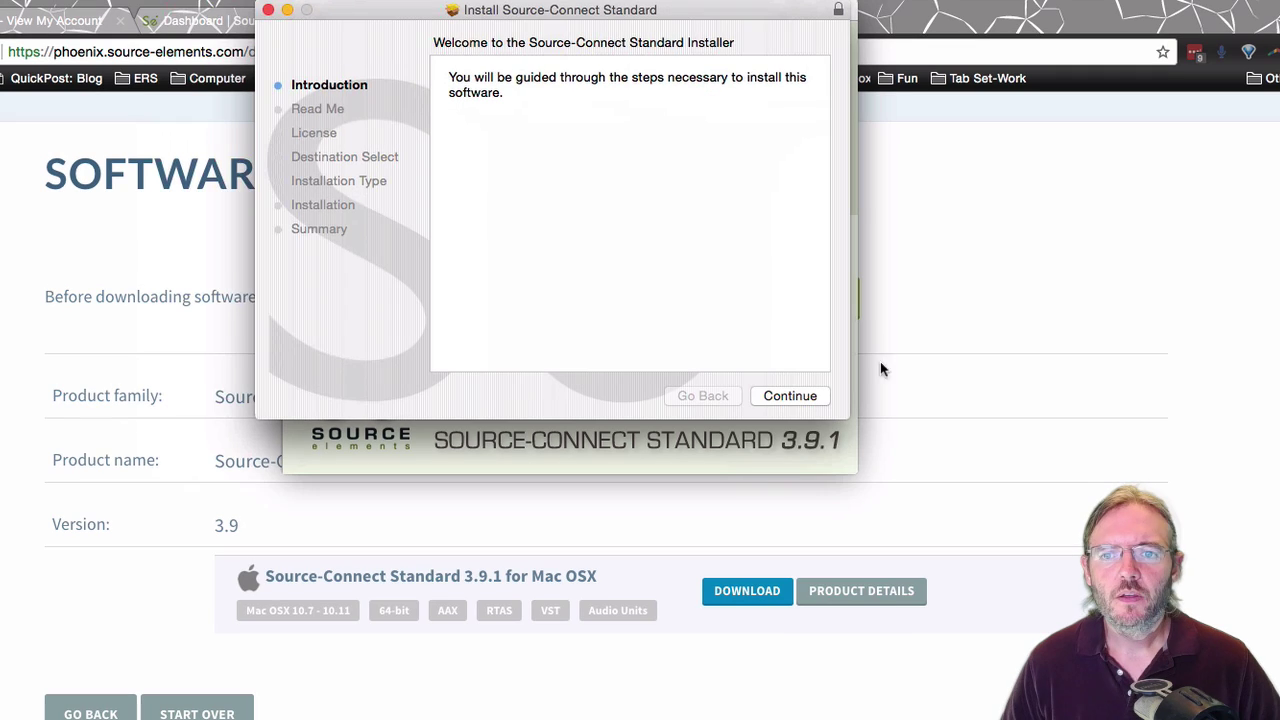
click(786, 399)
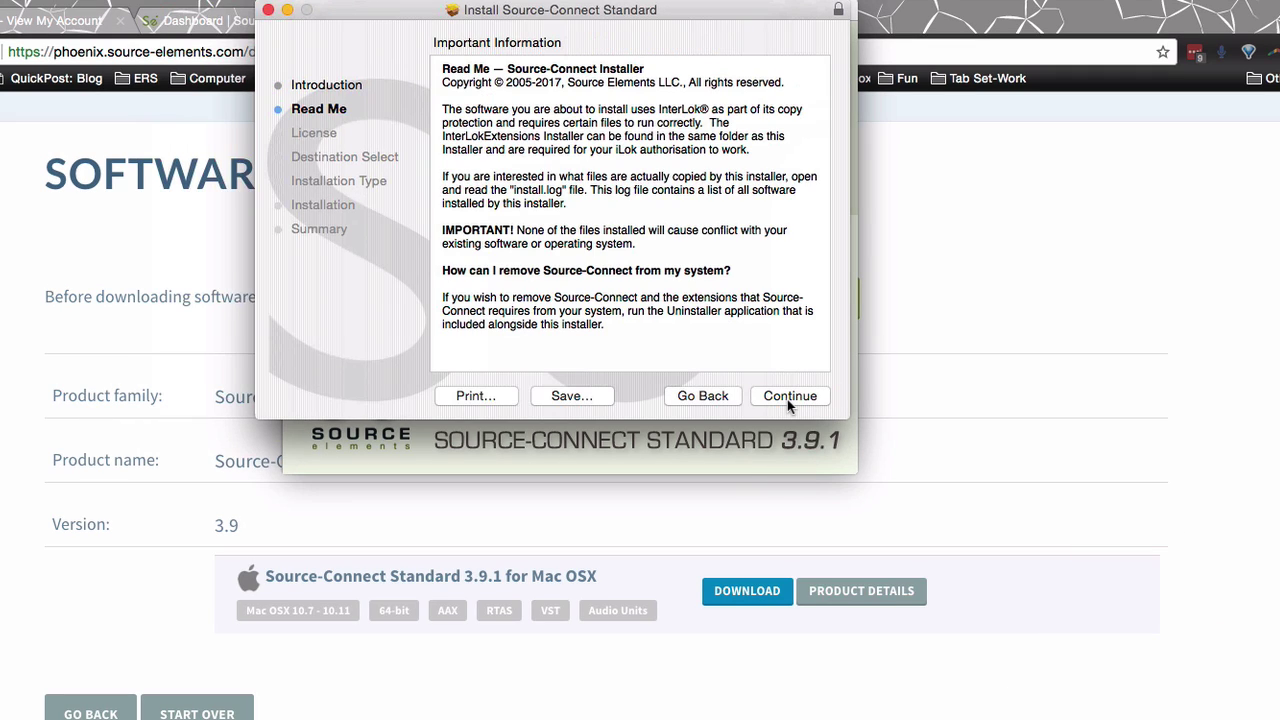
click(787, 399)
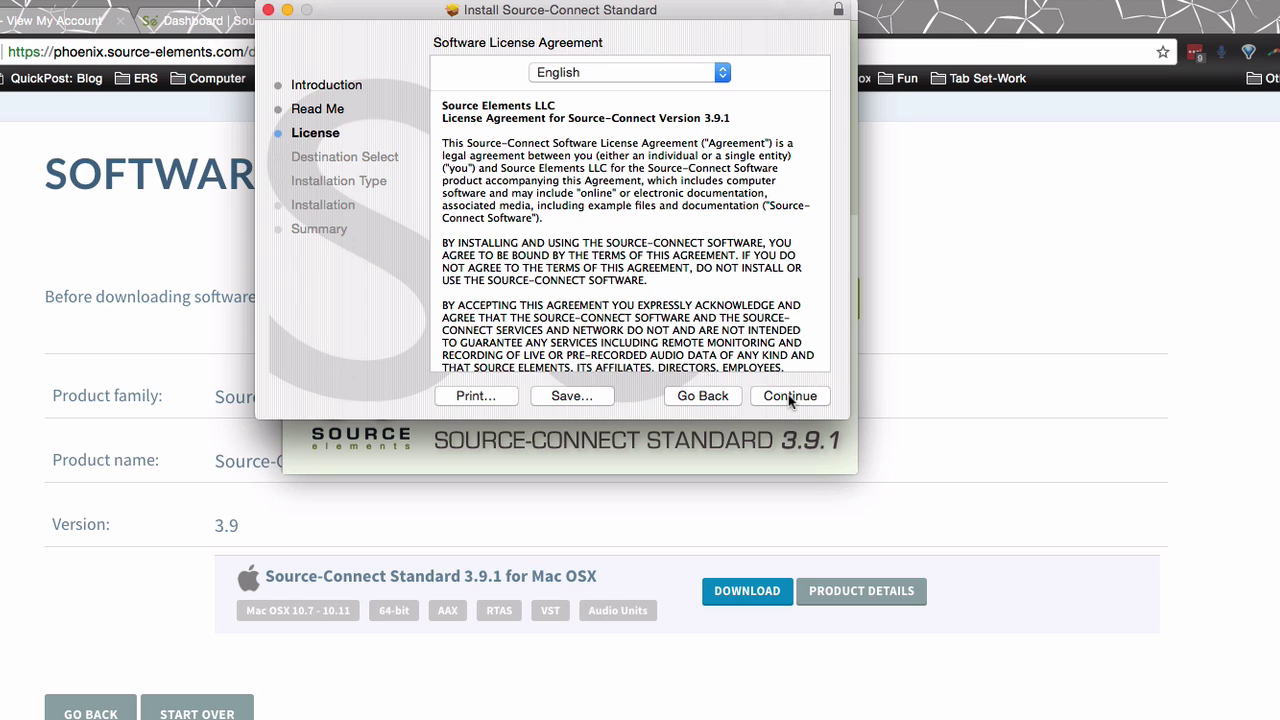
click(788, 395)
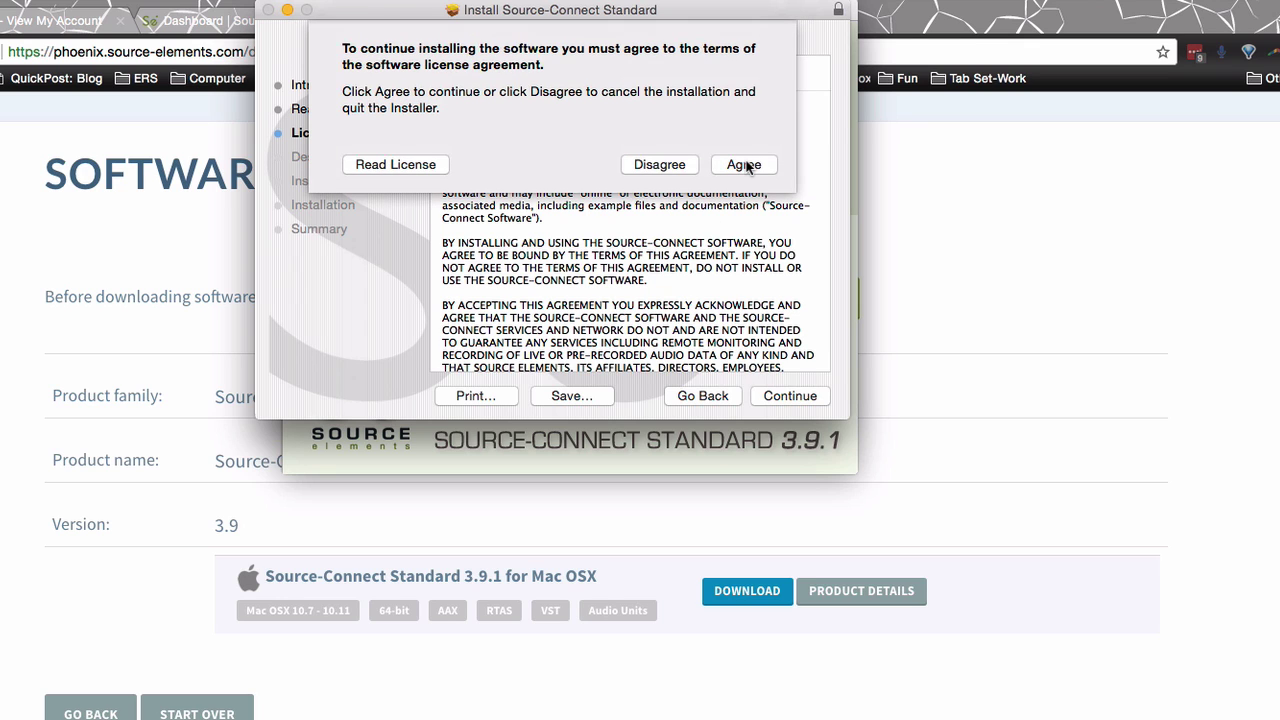
click(745, 165)
key(Return)
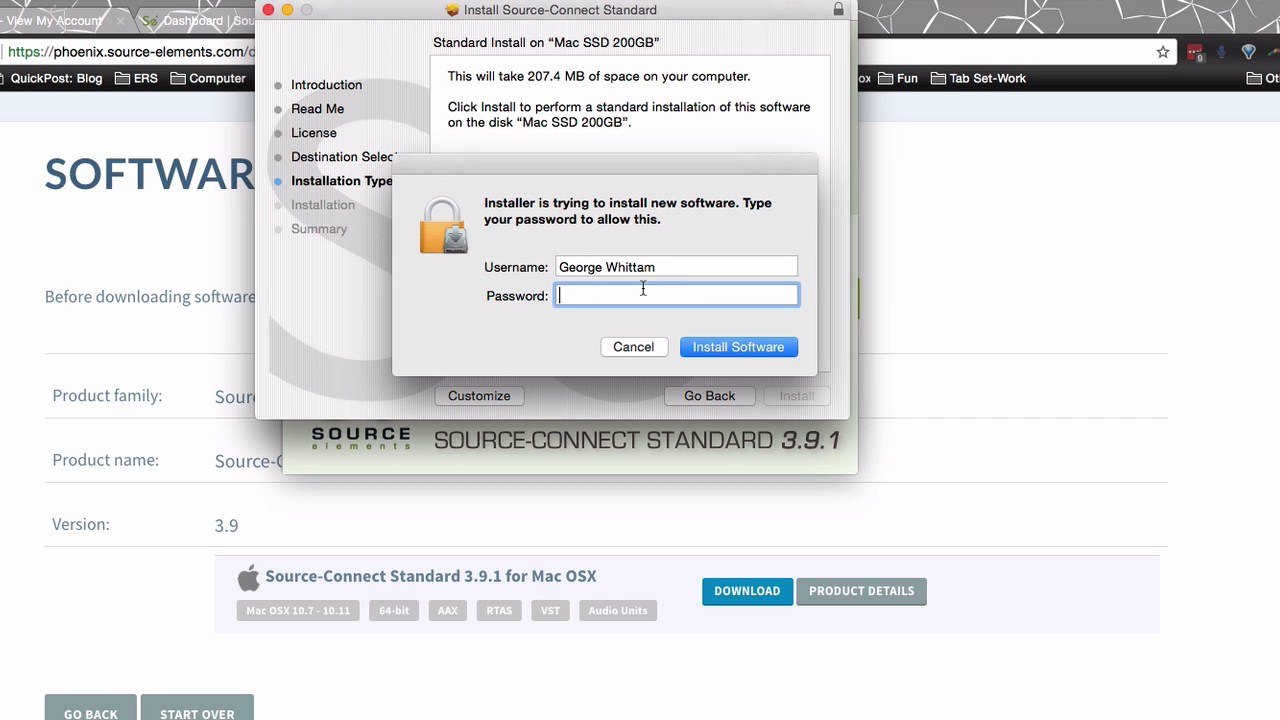
text(••••••)
key(Return)
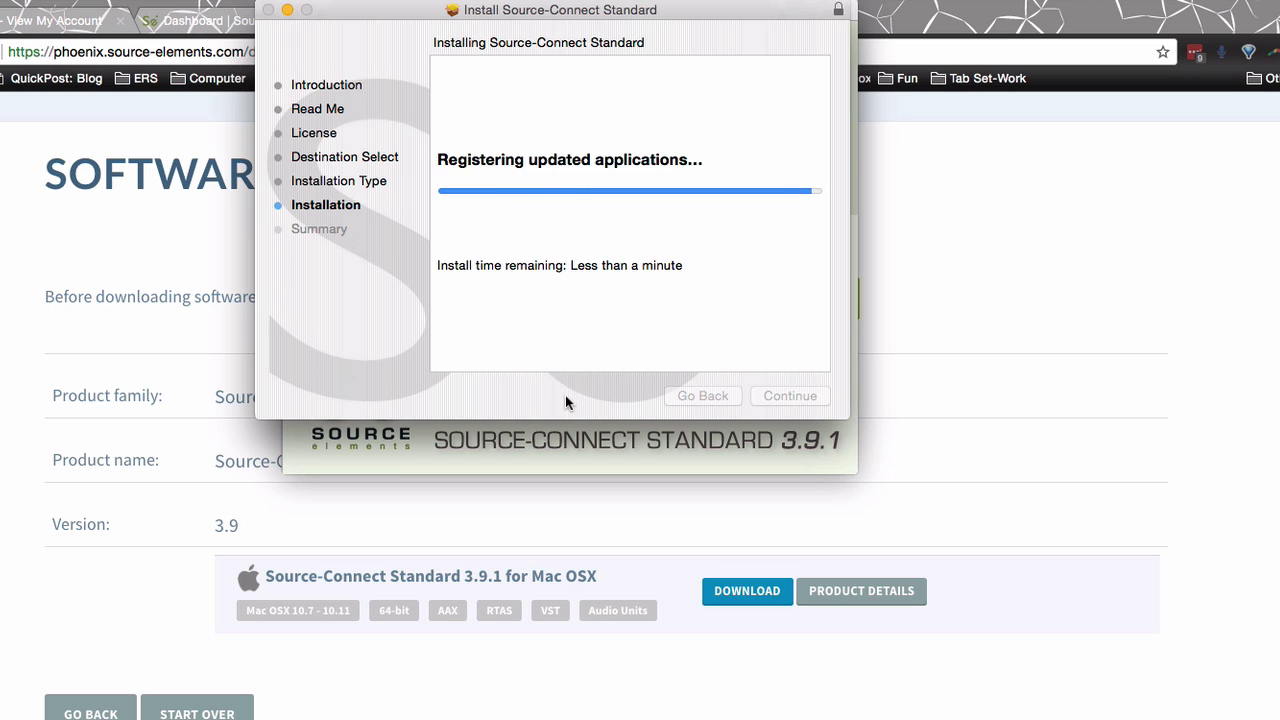
click(797, 397)
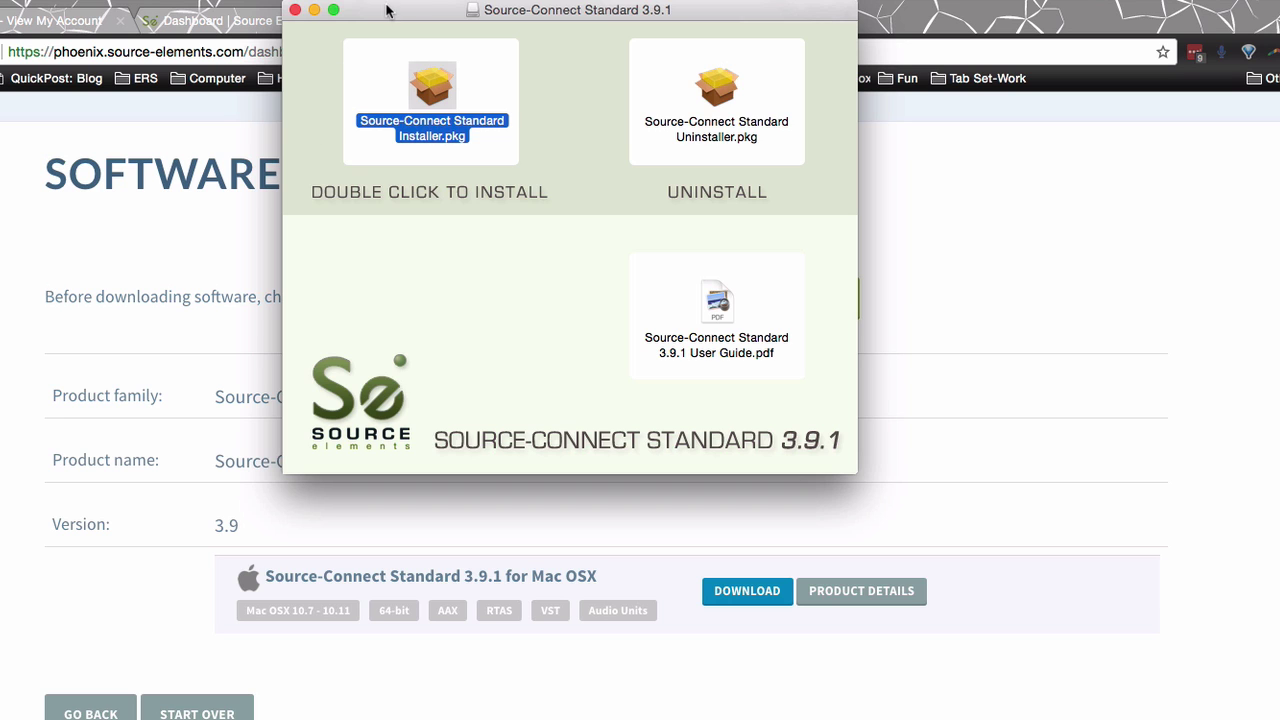
Close the disk image window, then start Source-Connect activation and log in with the iLok user ID and password.
click(297, 13)
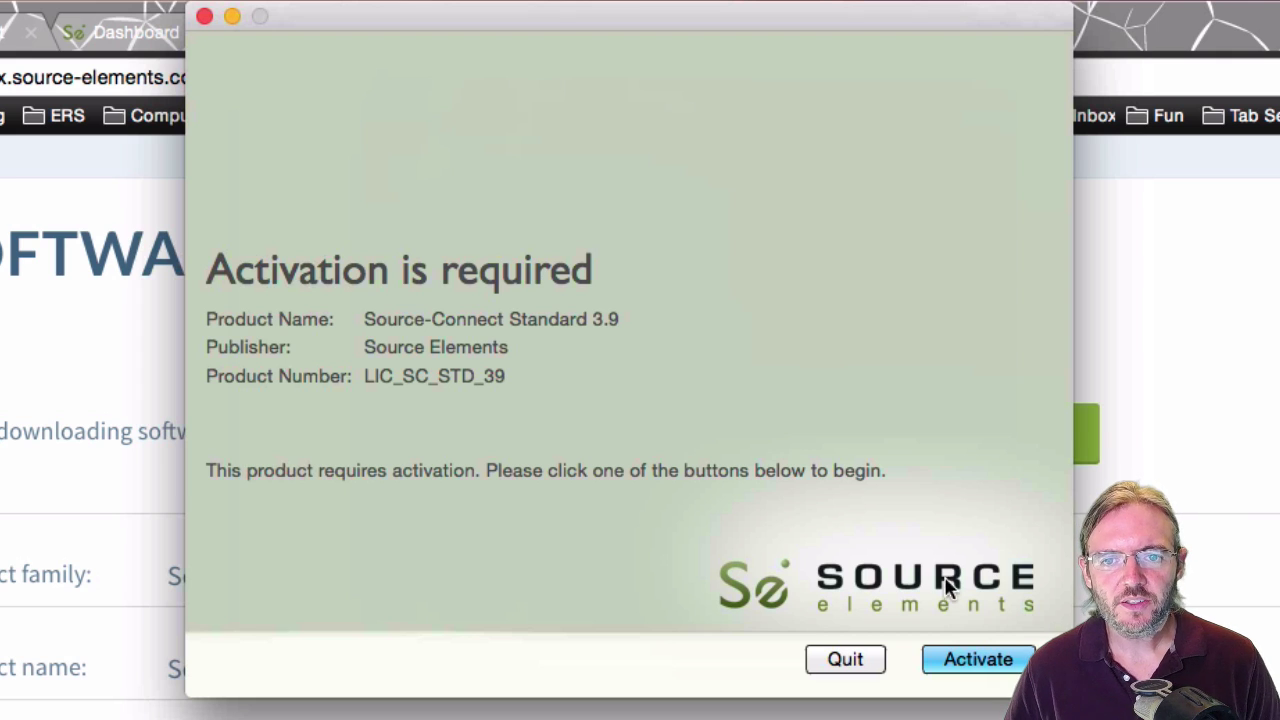
click(974, 668)
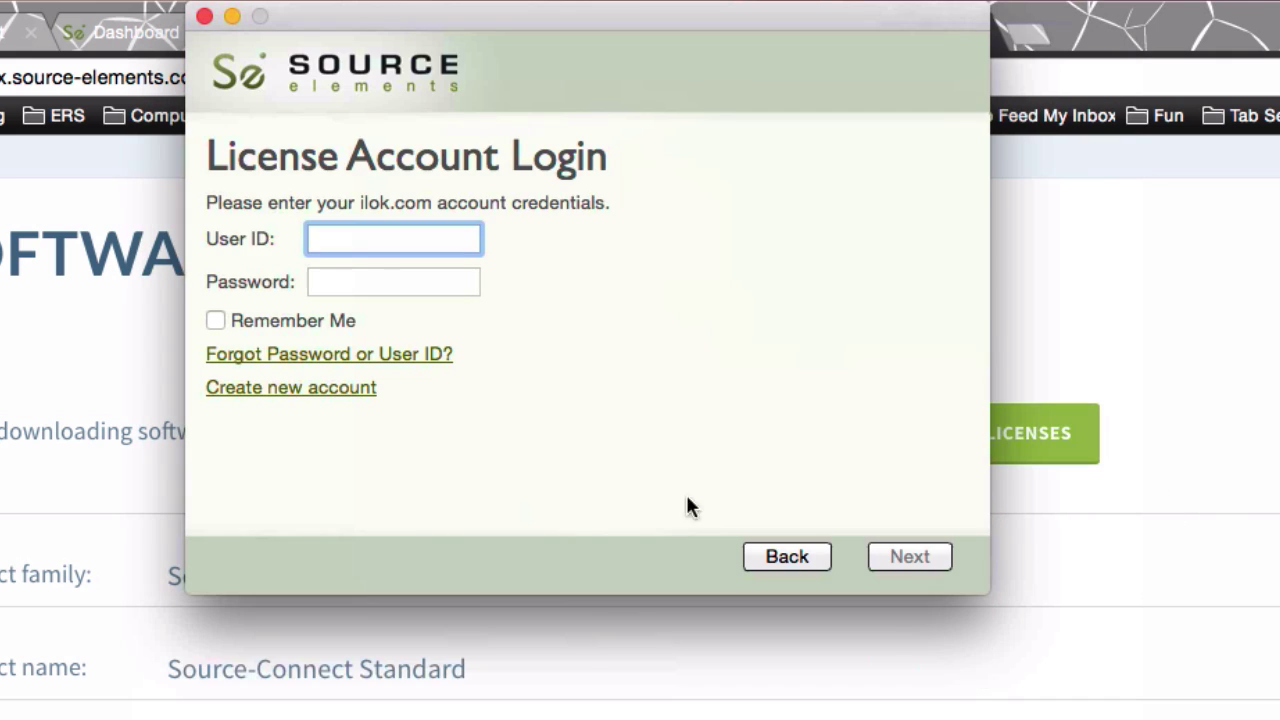
key(Tab)
key(Tab)
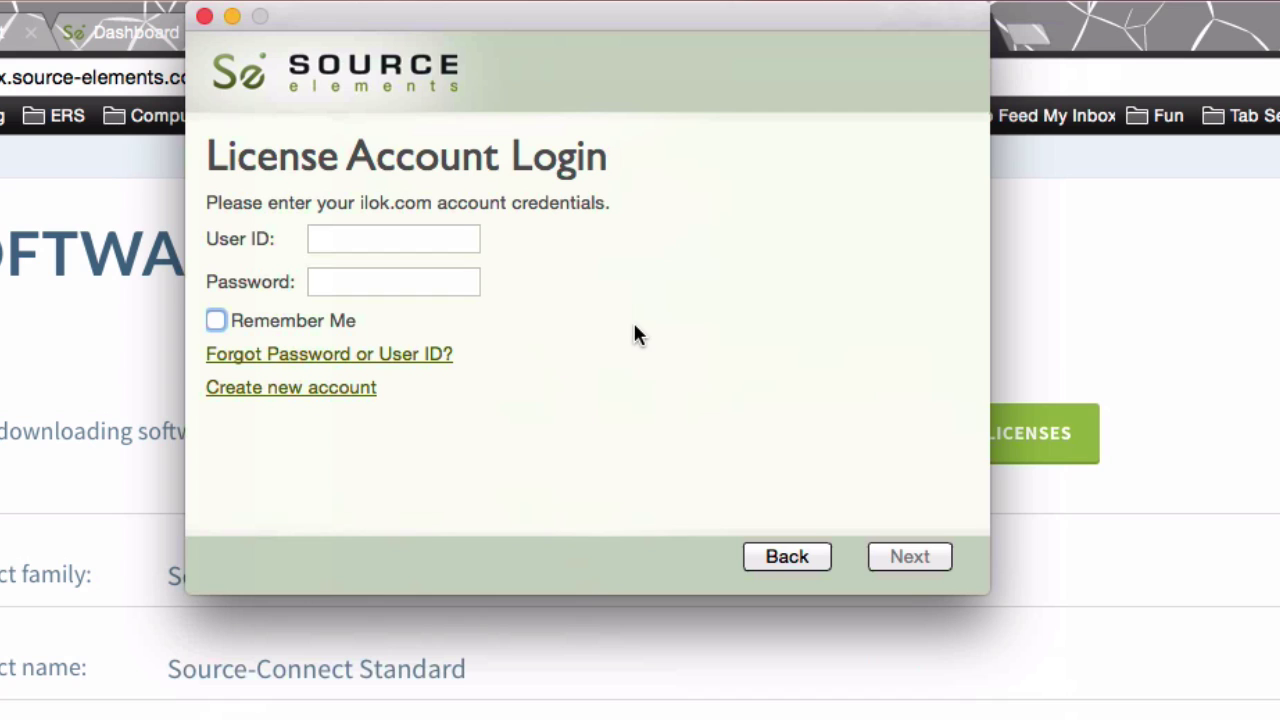
click(425, 240)
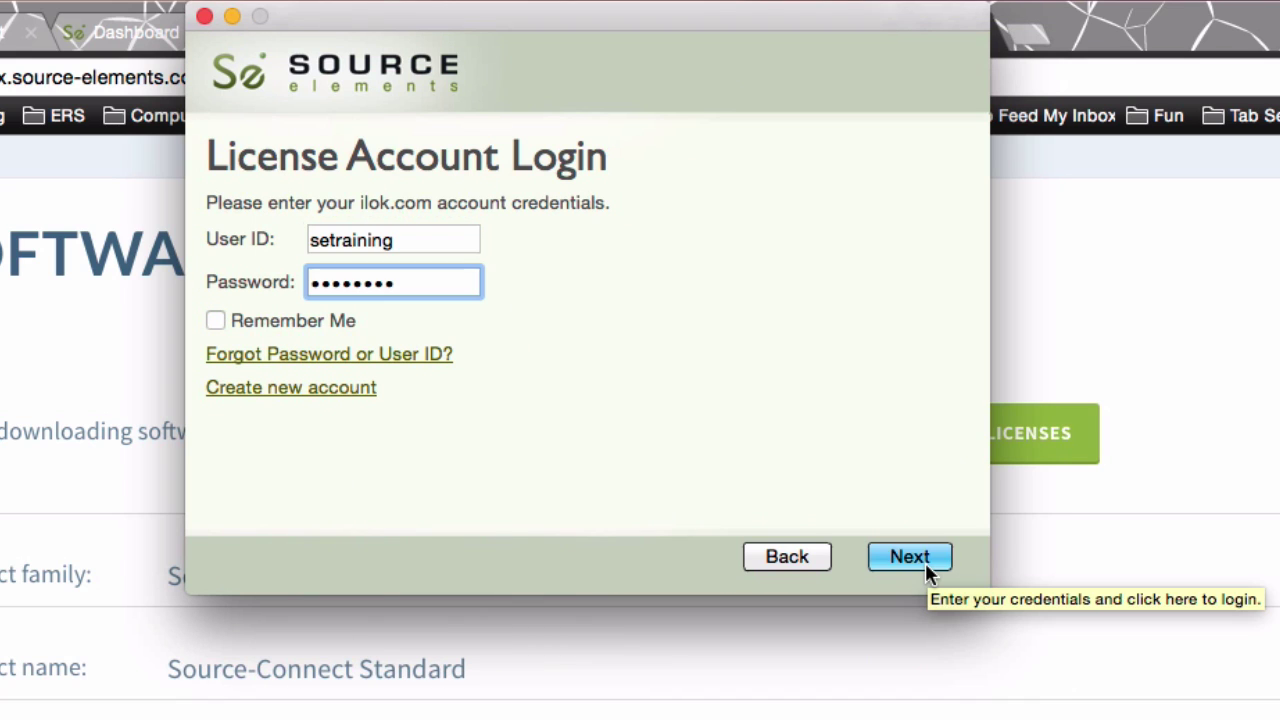
click(925, 561)
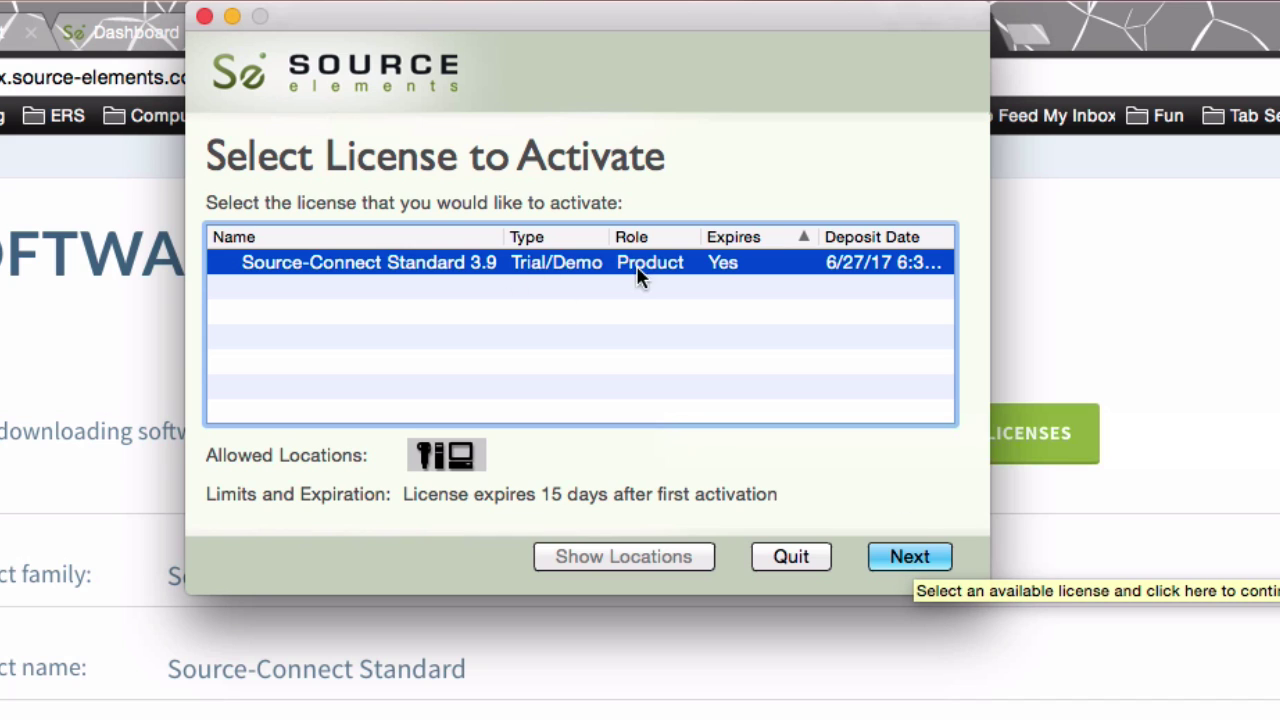
Choose the Source-Connect Standard 3.9 Trial/Demo license and activate it on this computer.
click(912, 558)
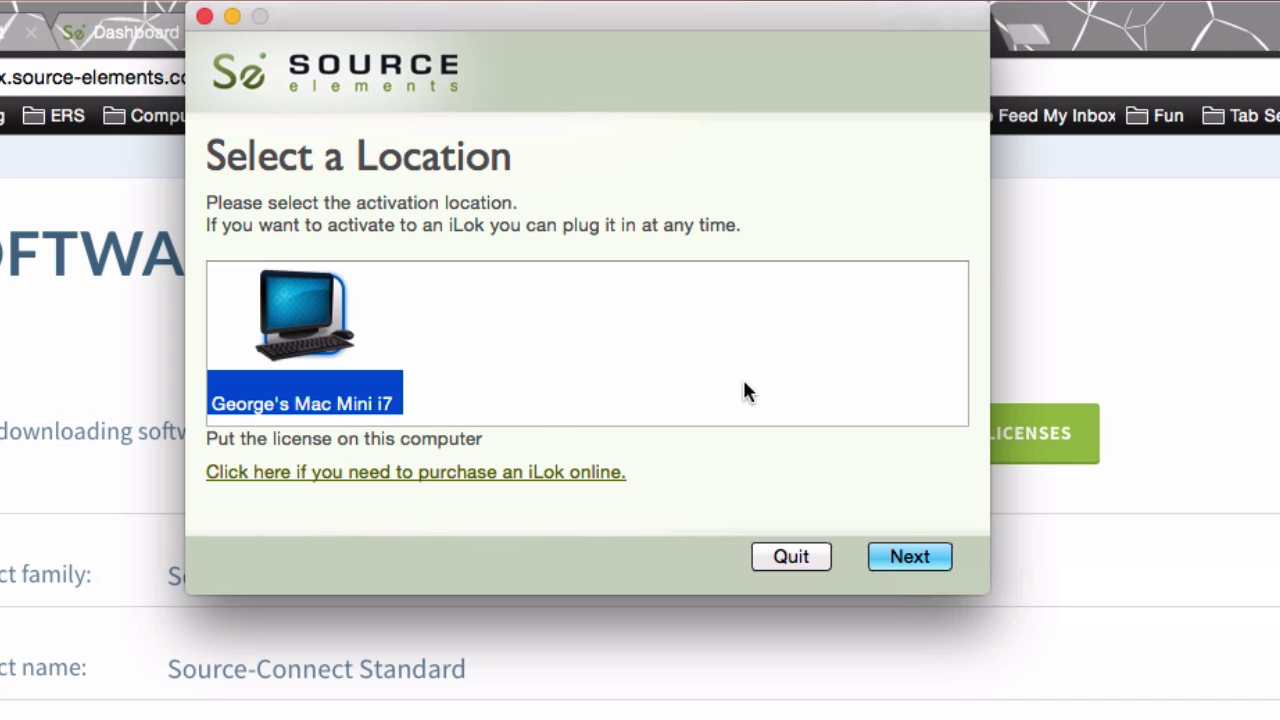
click(911, 556)
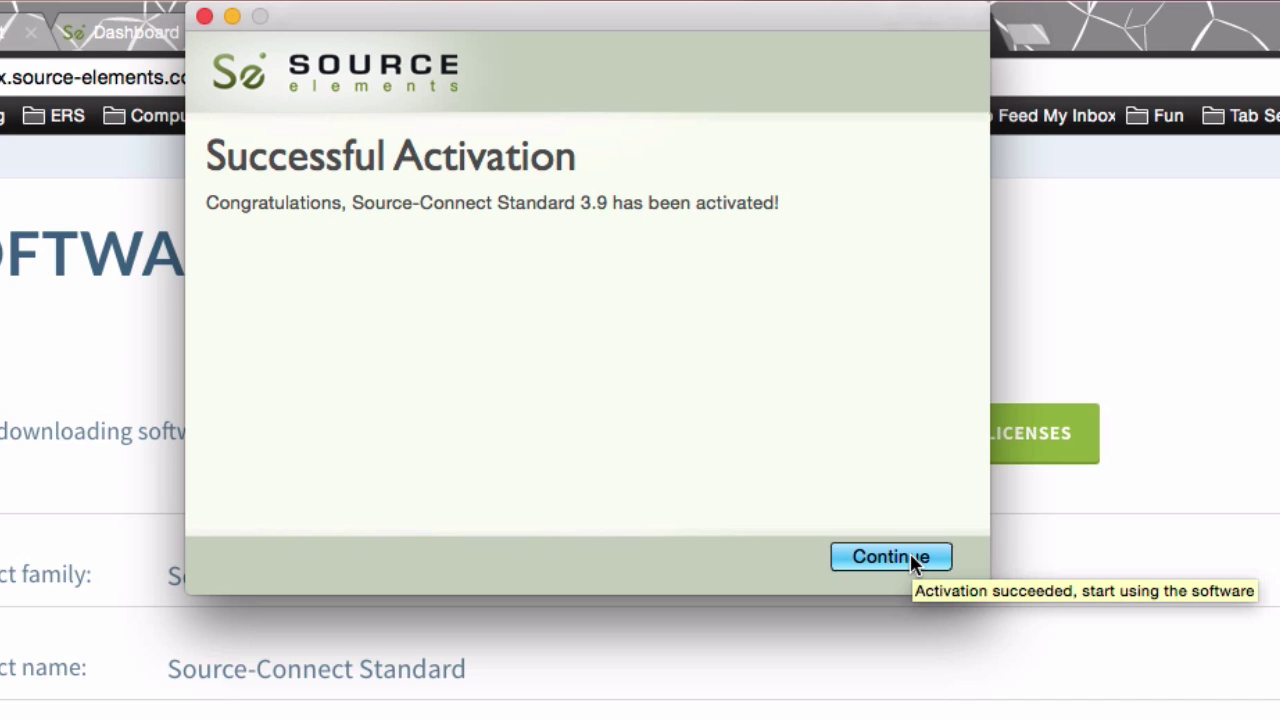
click(910, 557)
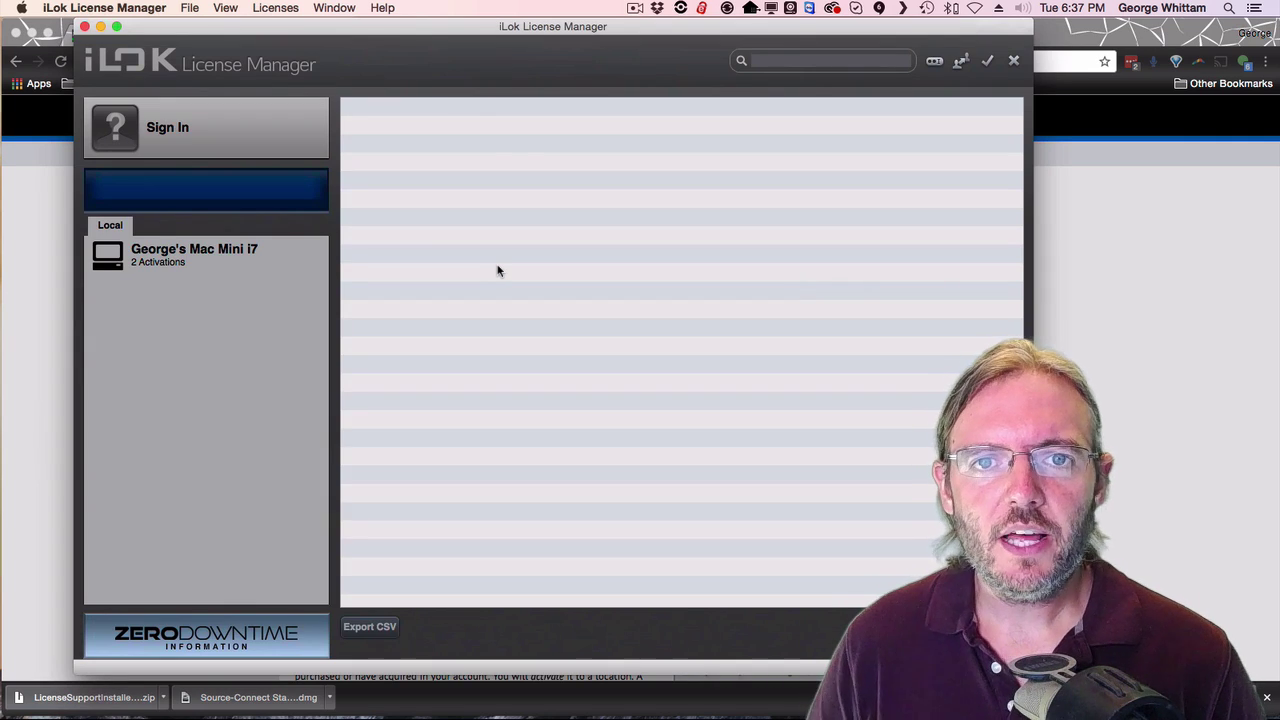
Sign in to iLok License Manager with the iLok user ID and select the Source-Connect Standard 3.9 license.
click(166, 114)
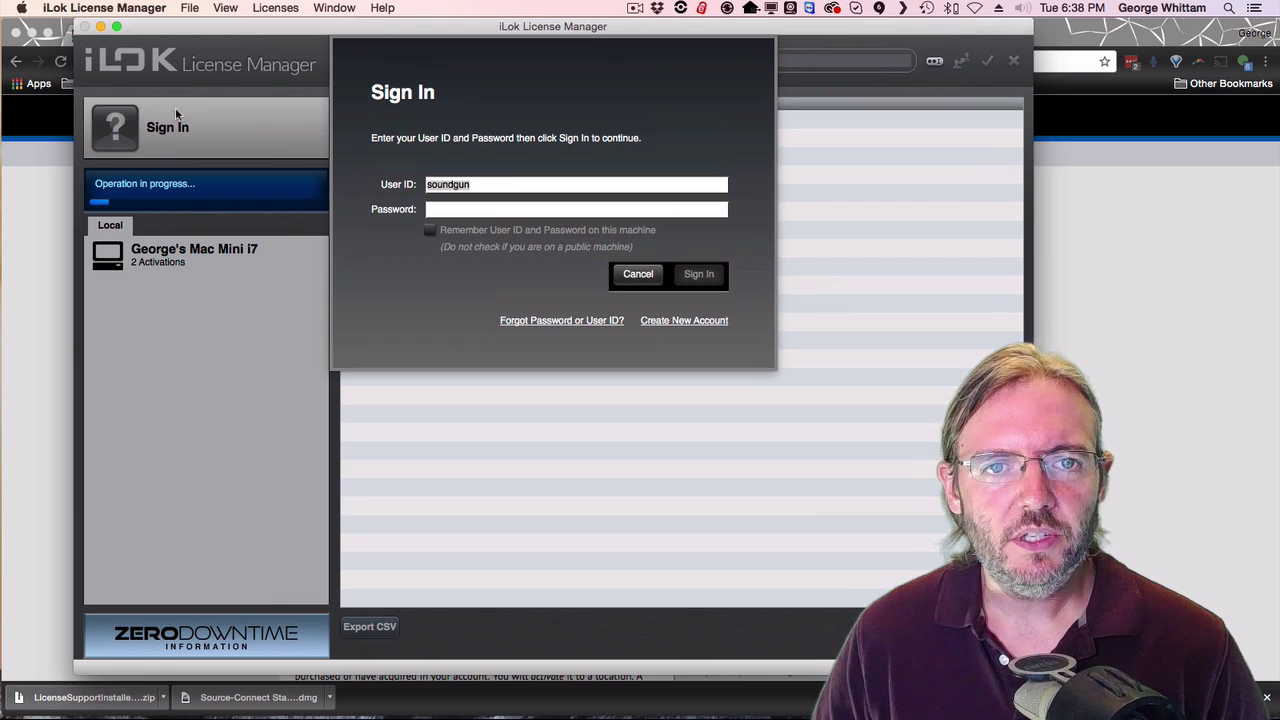
text(se)
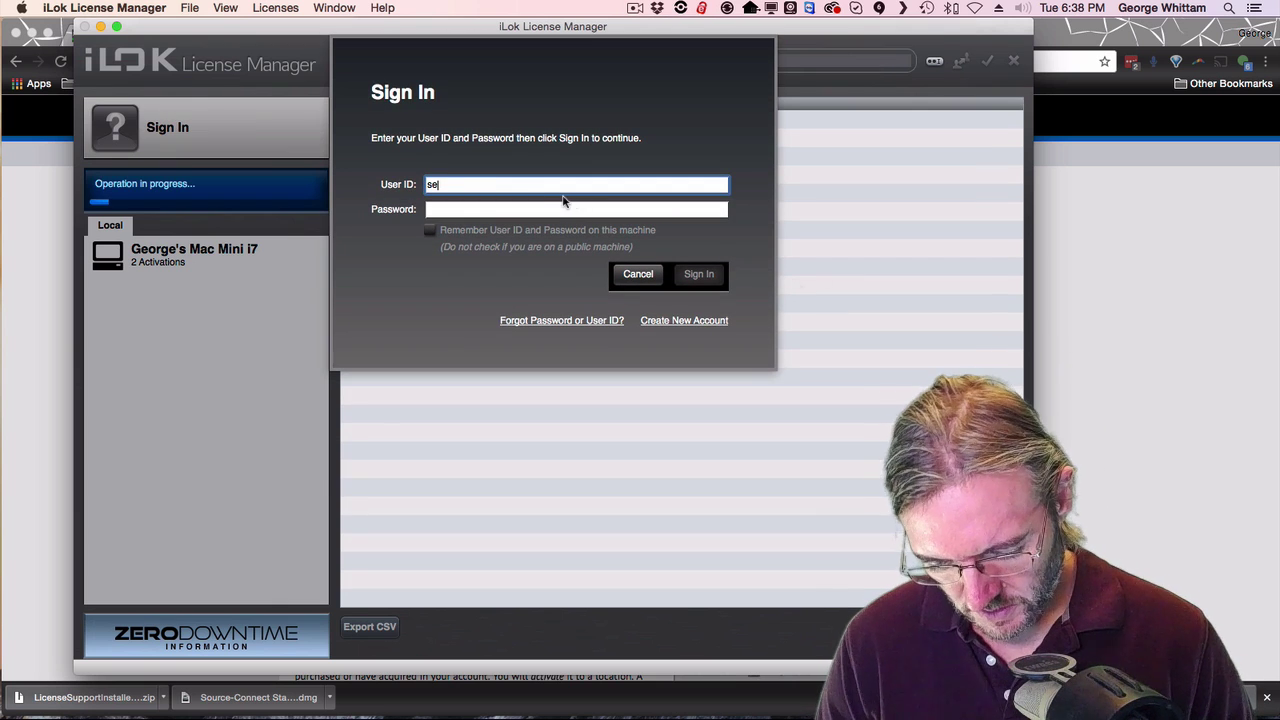
text(training)
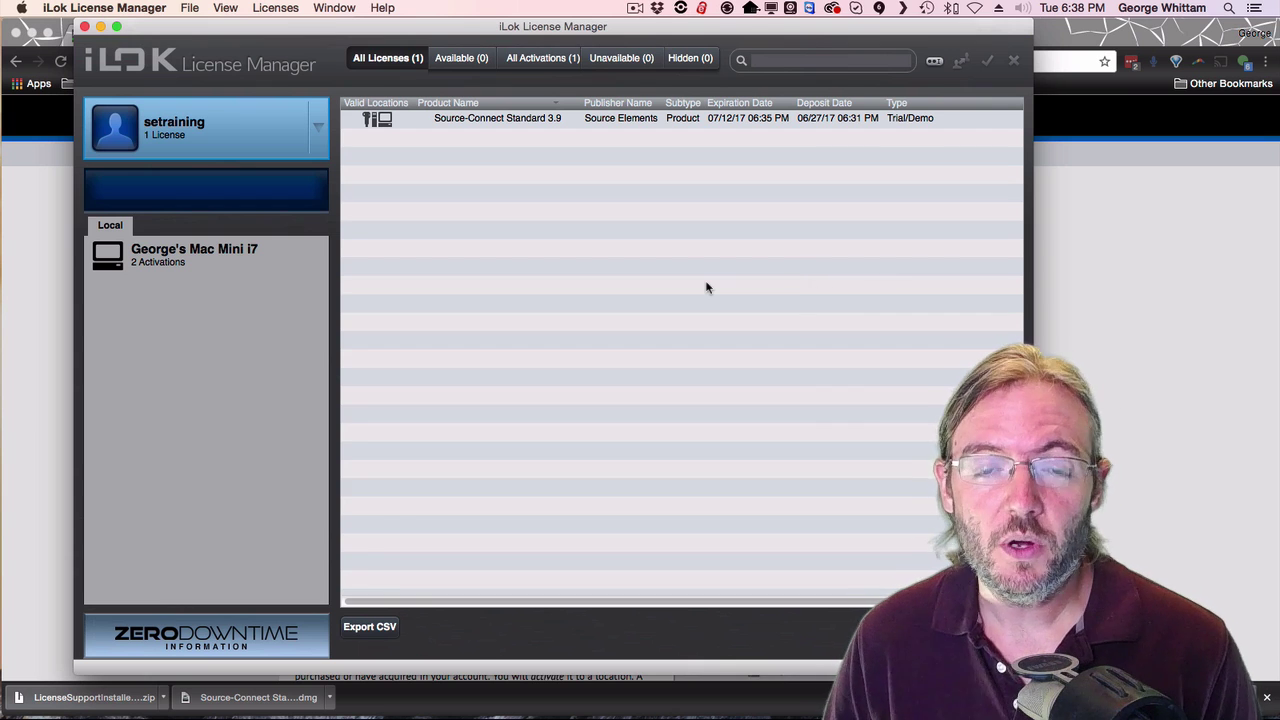
click(533, 124)
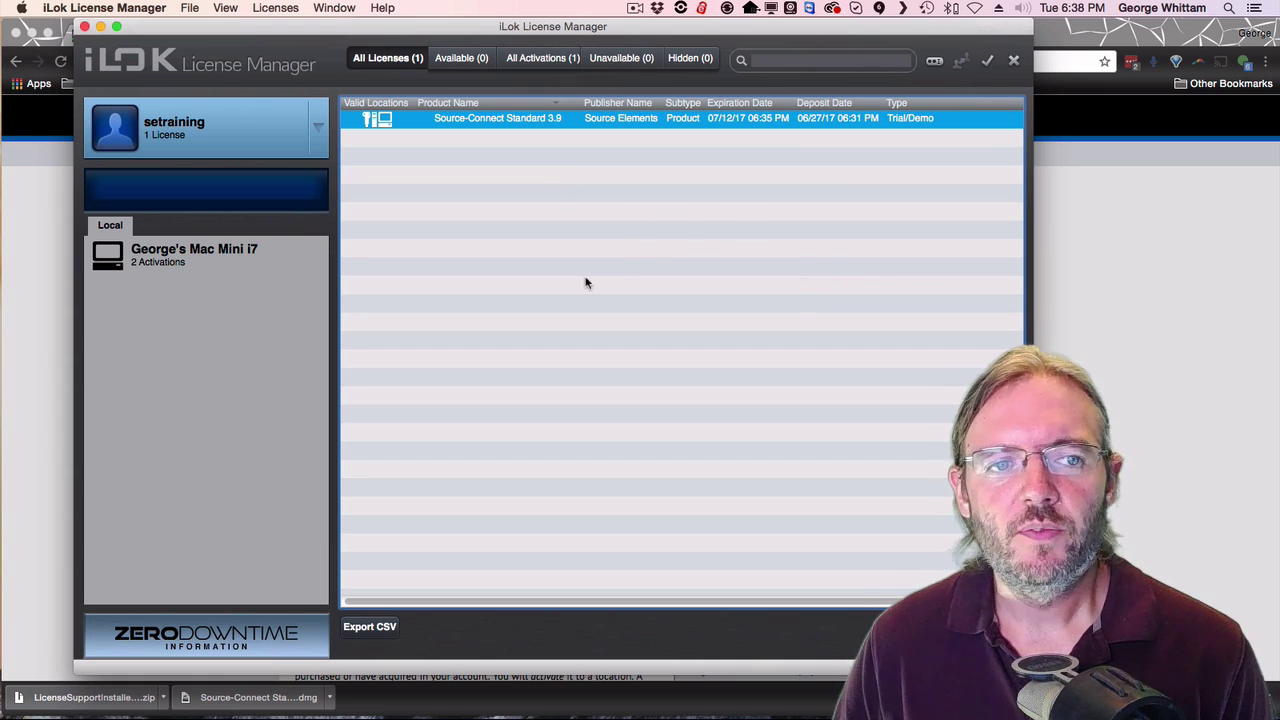
View this Mac's local licenses, including Source-Connect Standard 3.9 and Pro Tools First.
click(197, 302)
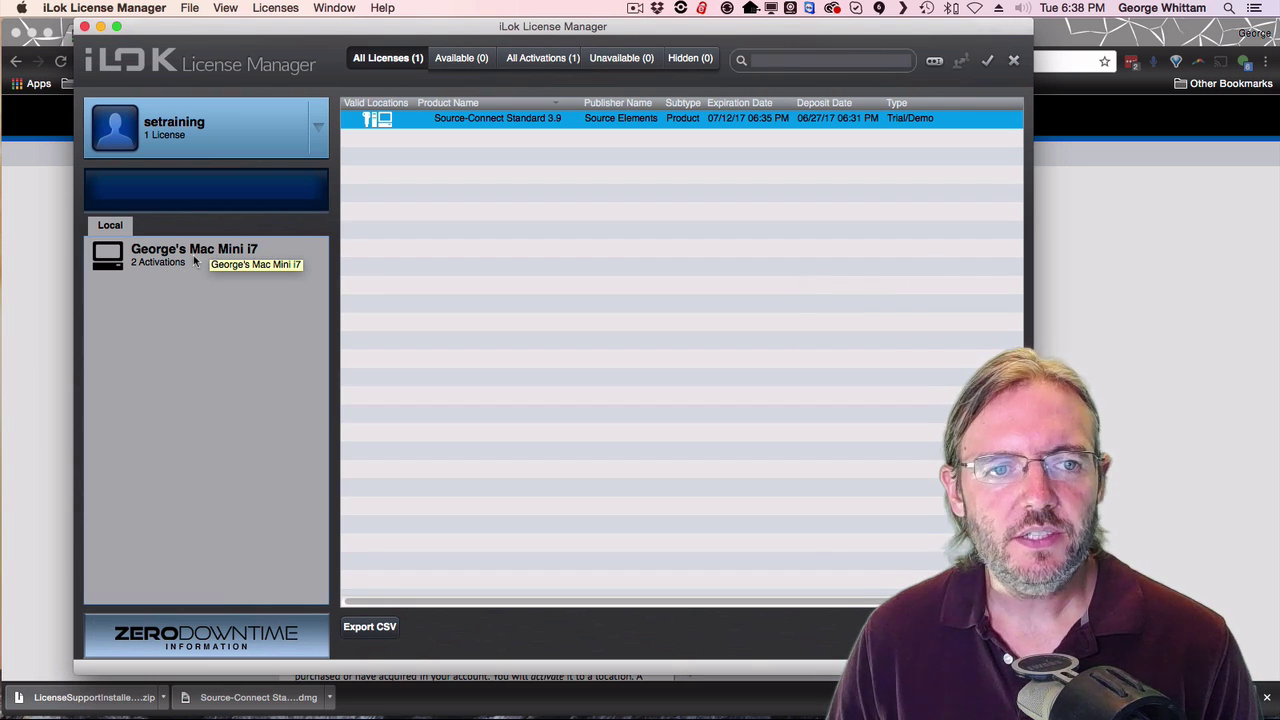
click(195, 258)
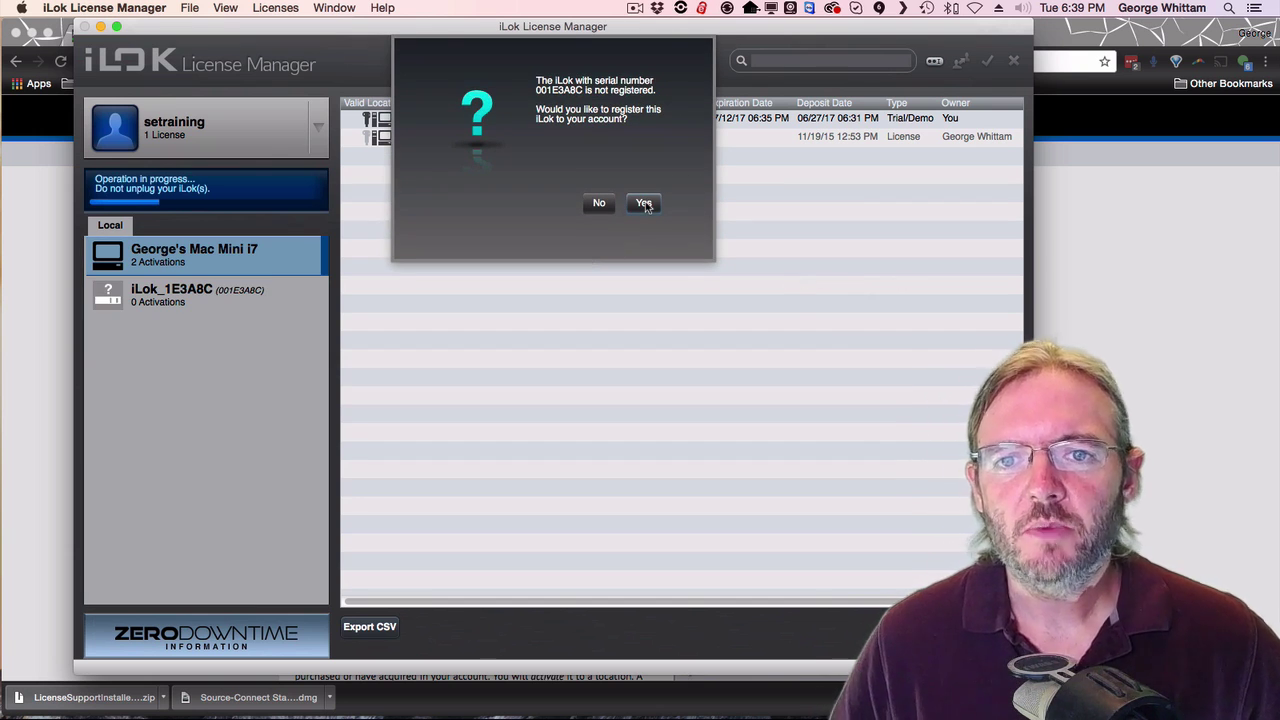
Register the new iLok to the account and move the Source-Connect Standard 3.9 license onto it.
click(644, 204)
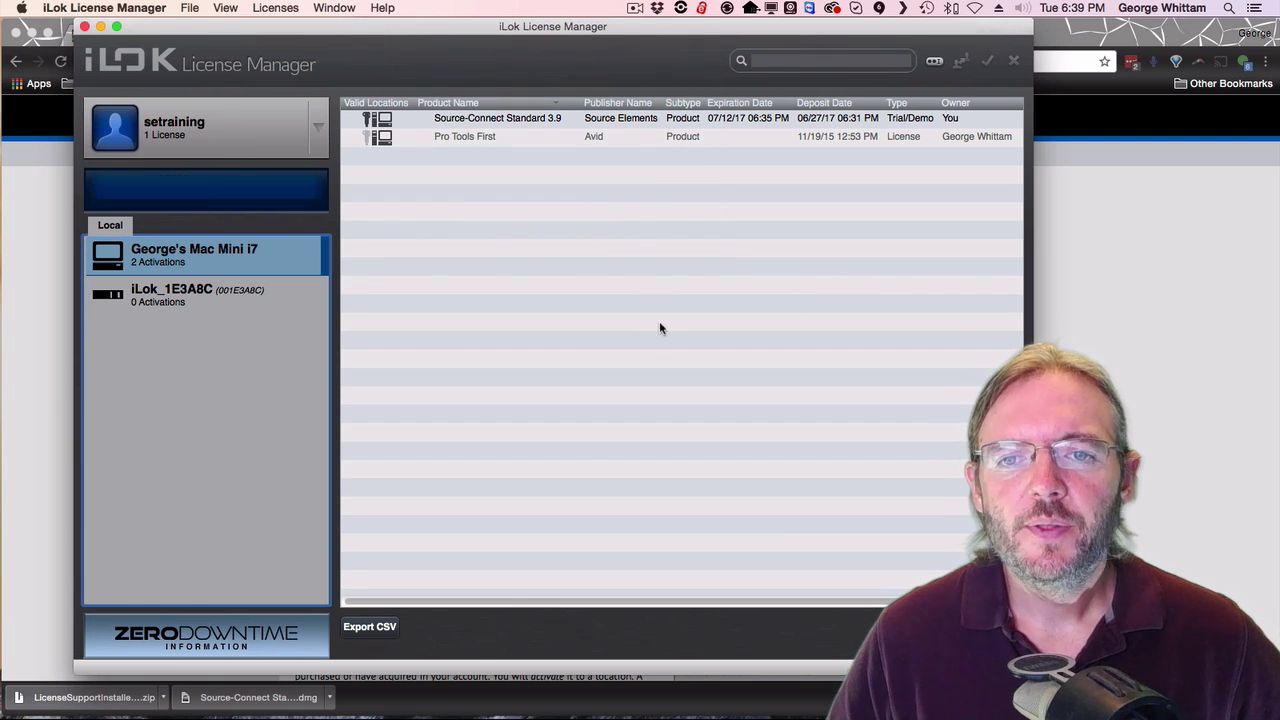
click(490, 178)
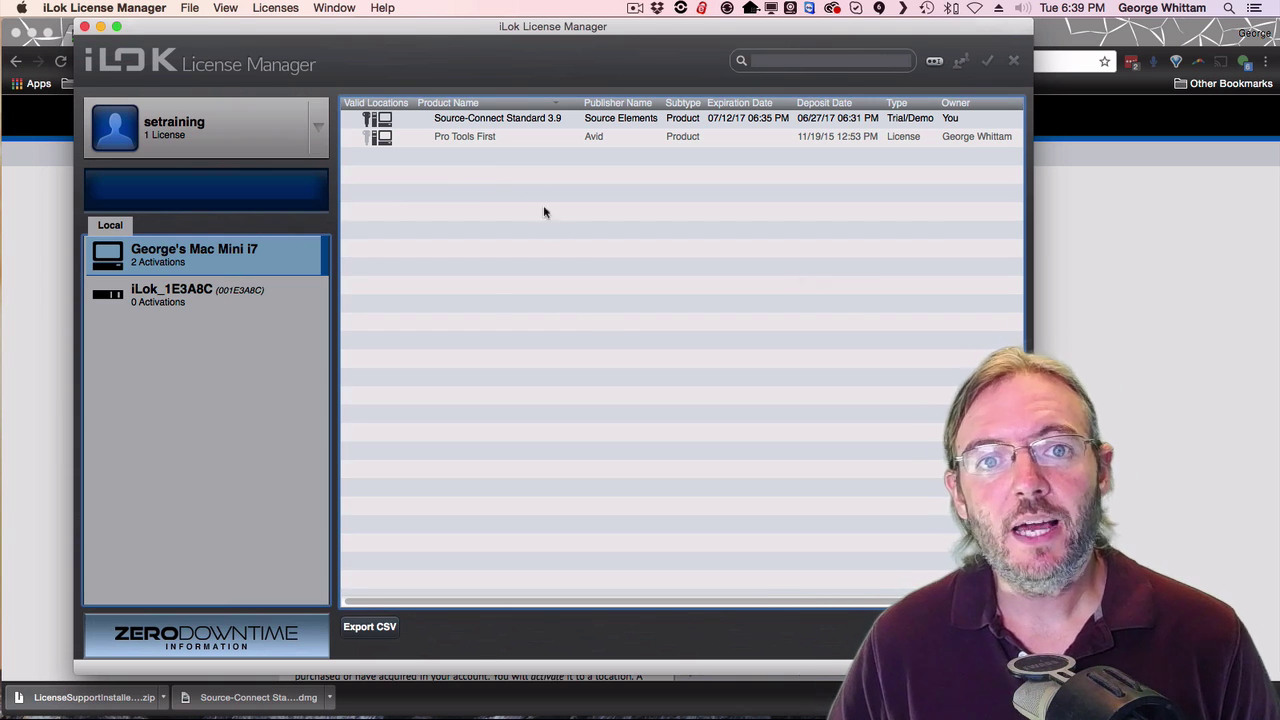
click(480, 120)
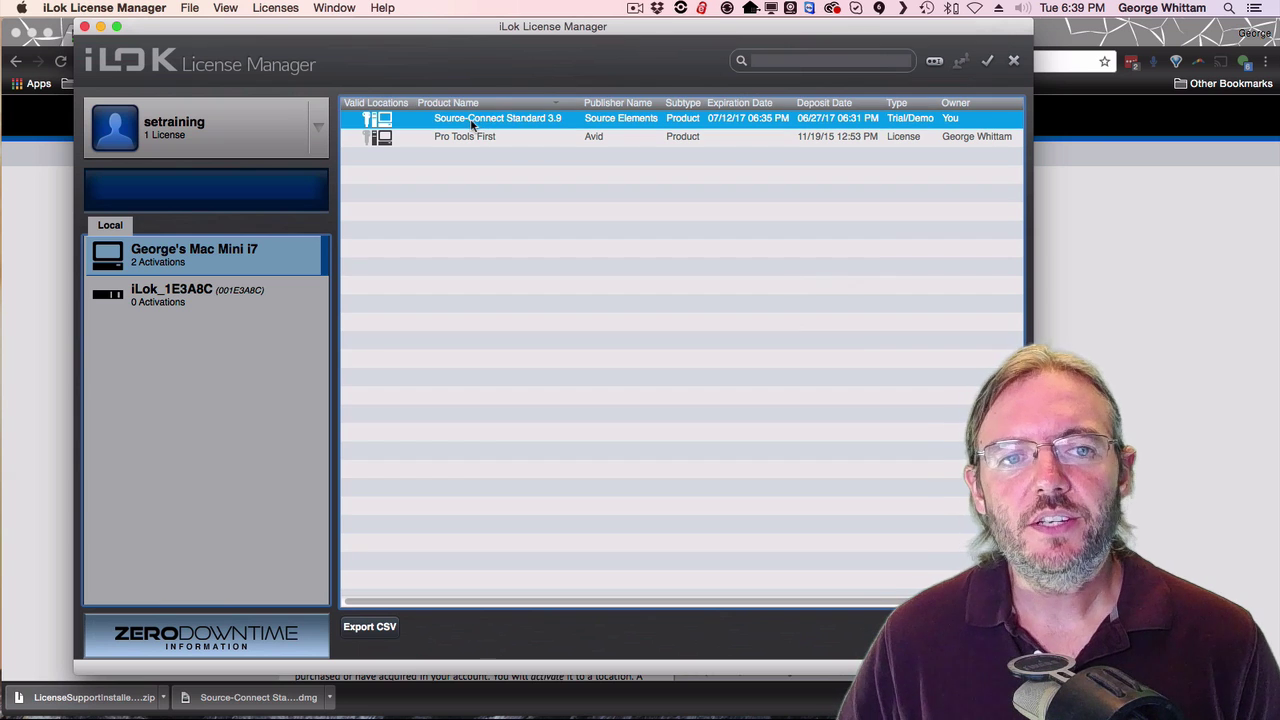
drag(463, 123, 242, 305)
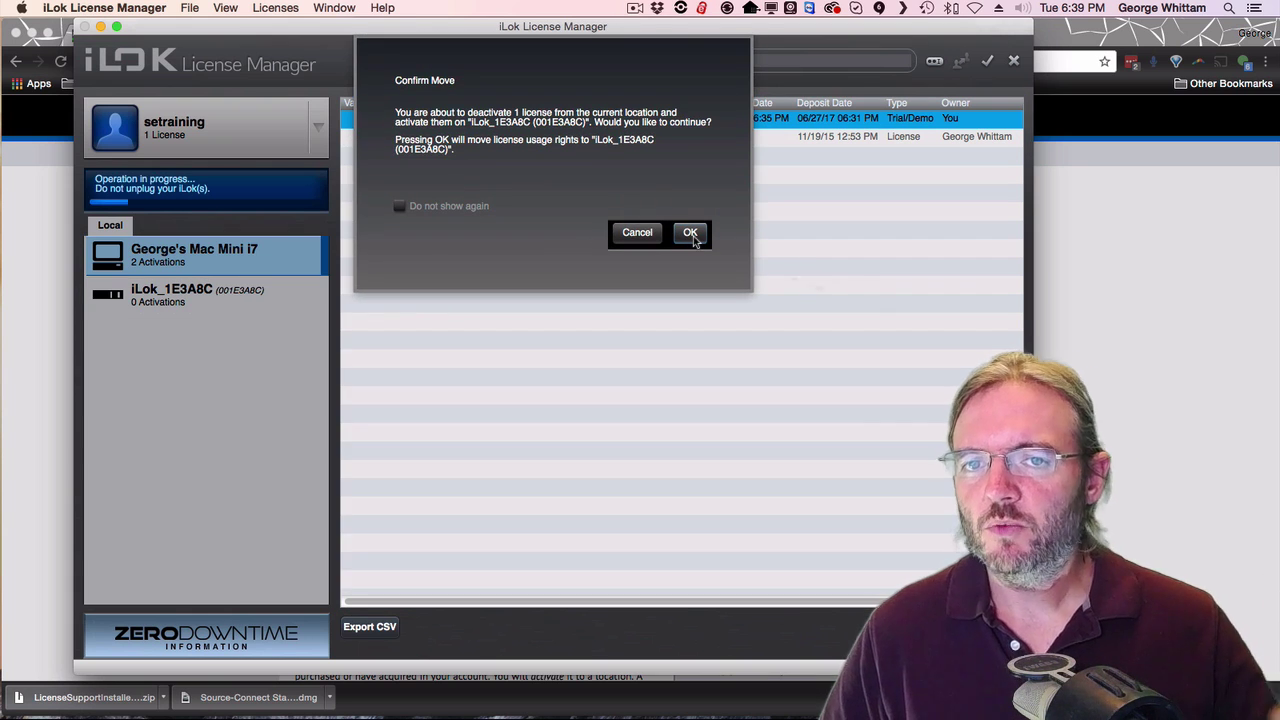
click(690, 233)
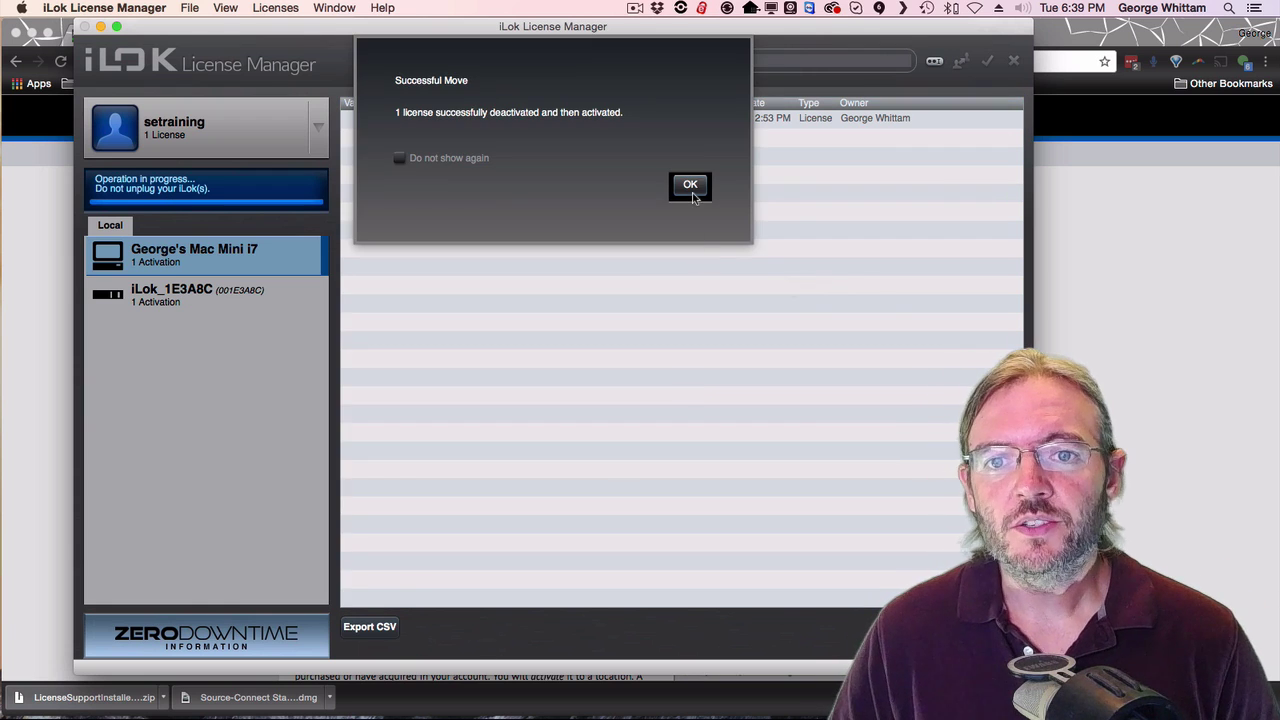
click(689, 184)
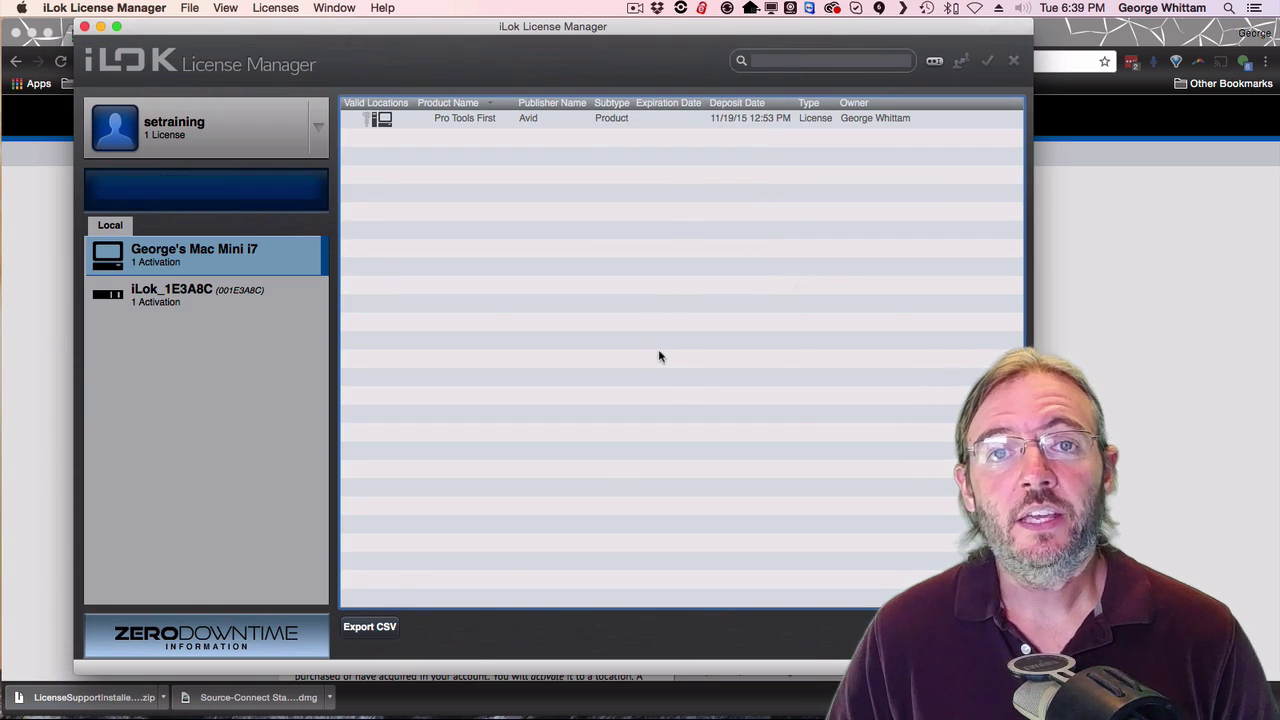